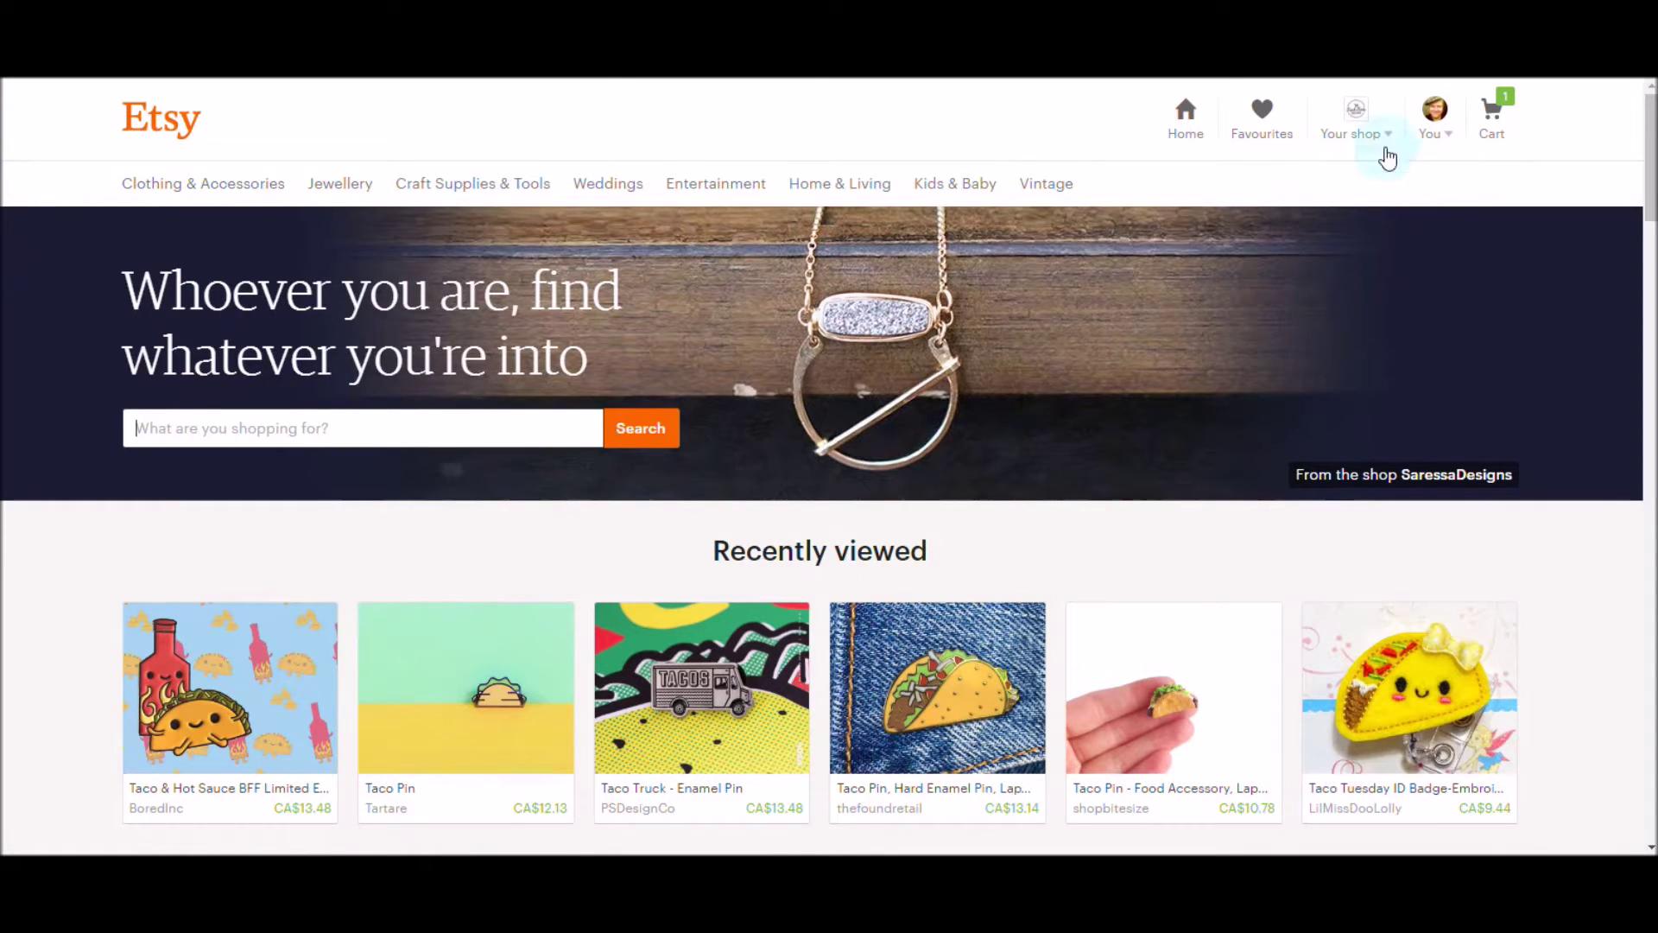
# Step: Reveal the Your shop > Listings menu with Listings Manager and Add a listing
pyautogui.moveTo(1391, 141)
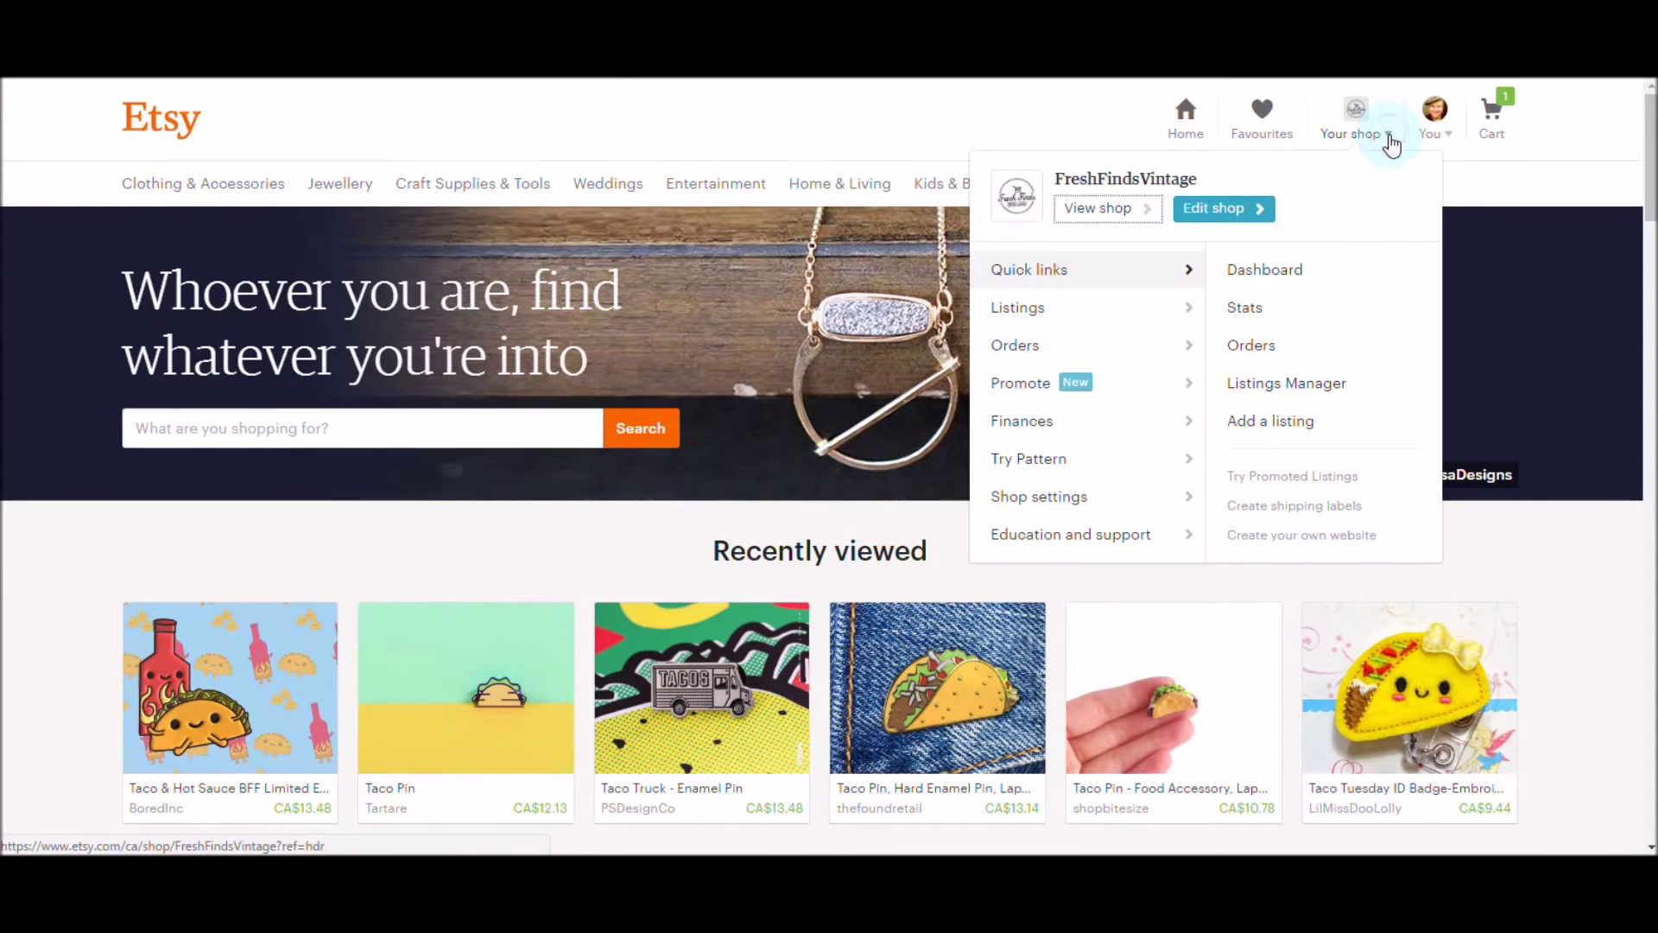
pyautogui.moveTo(1041, 318)
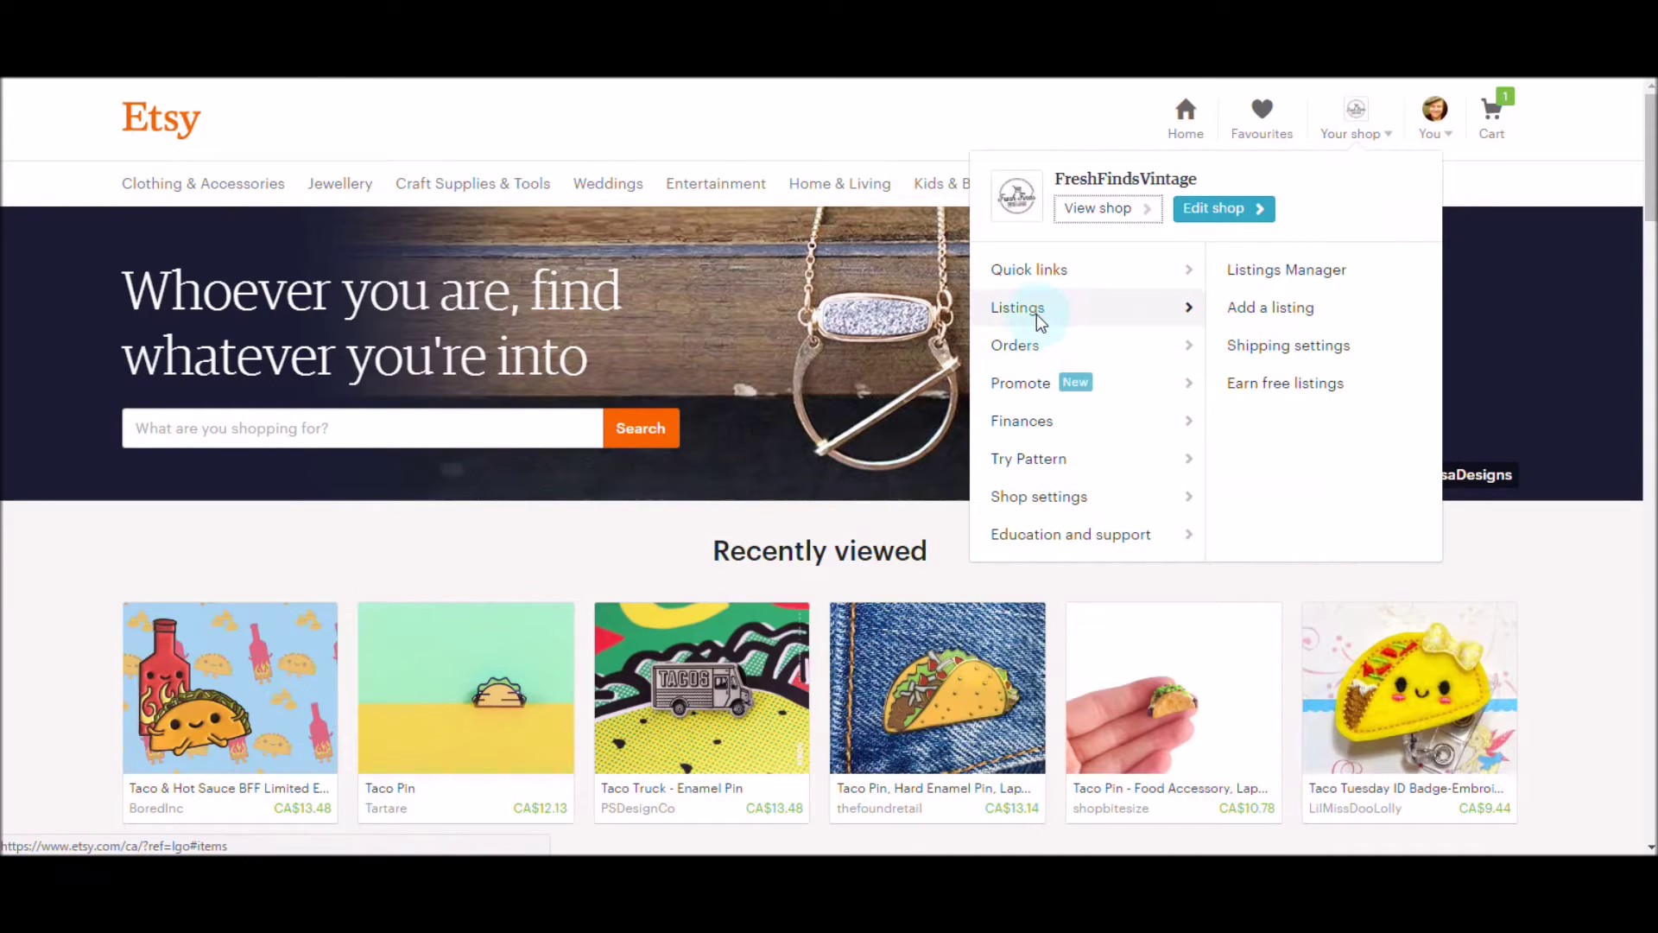
# Step: In Listings Manager, copy the 1954 Newfoundland License Plate listing from its gear menu
pyautogui.click(1284, 274)
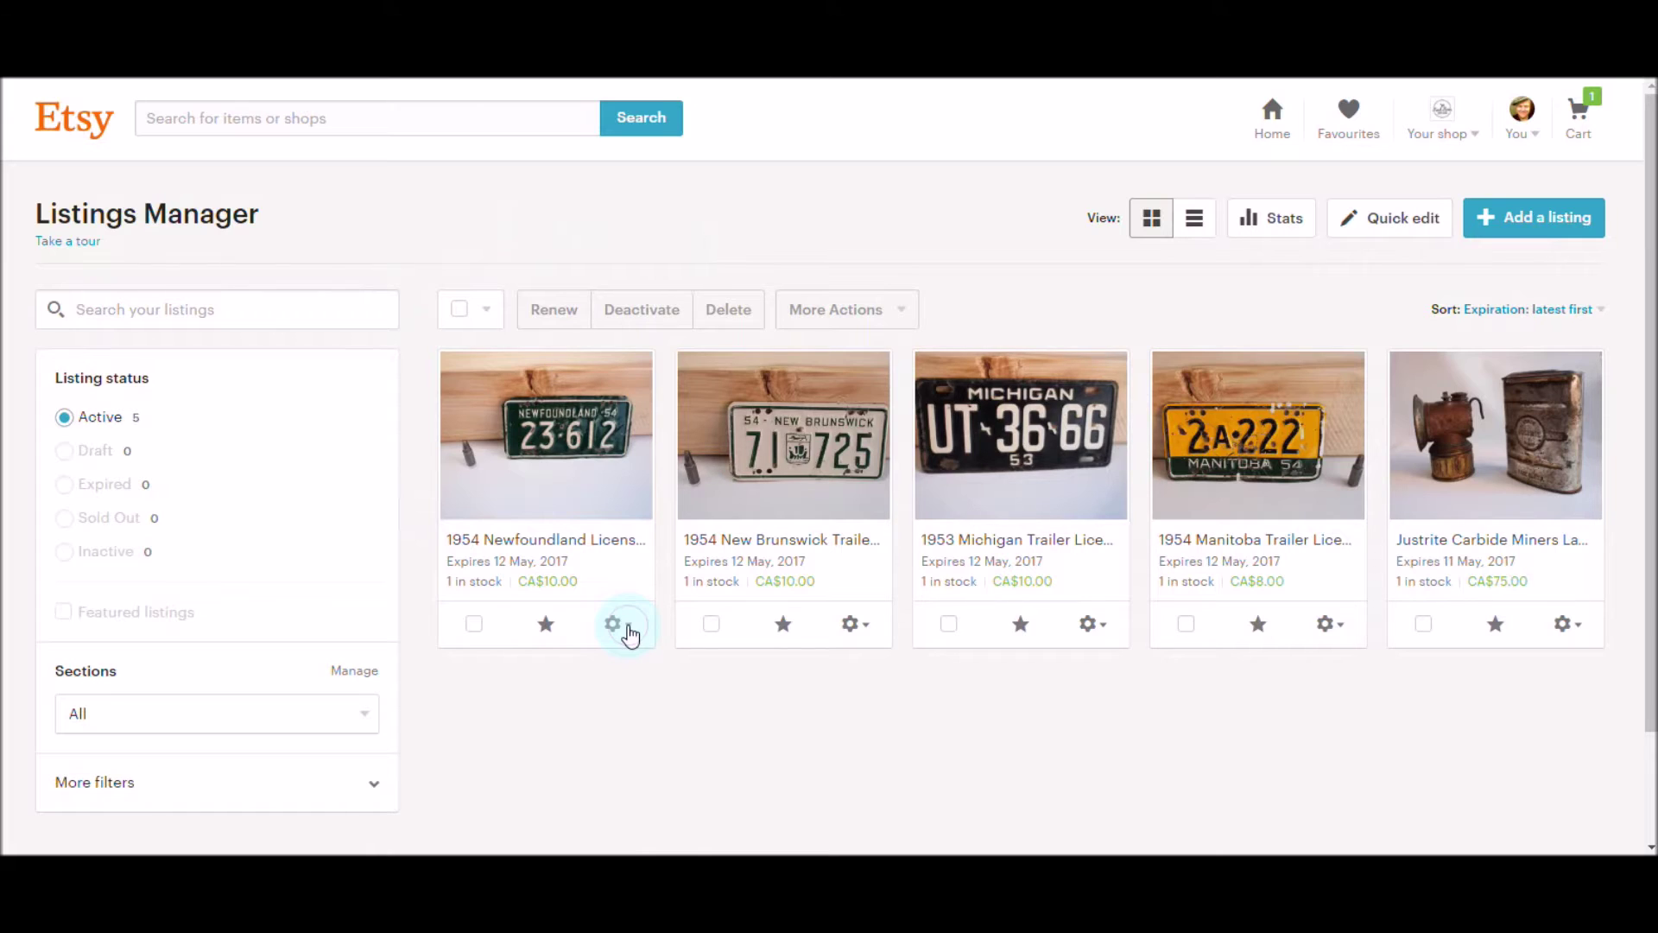
pyautogui.click(629, 632)
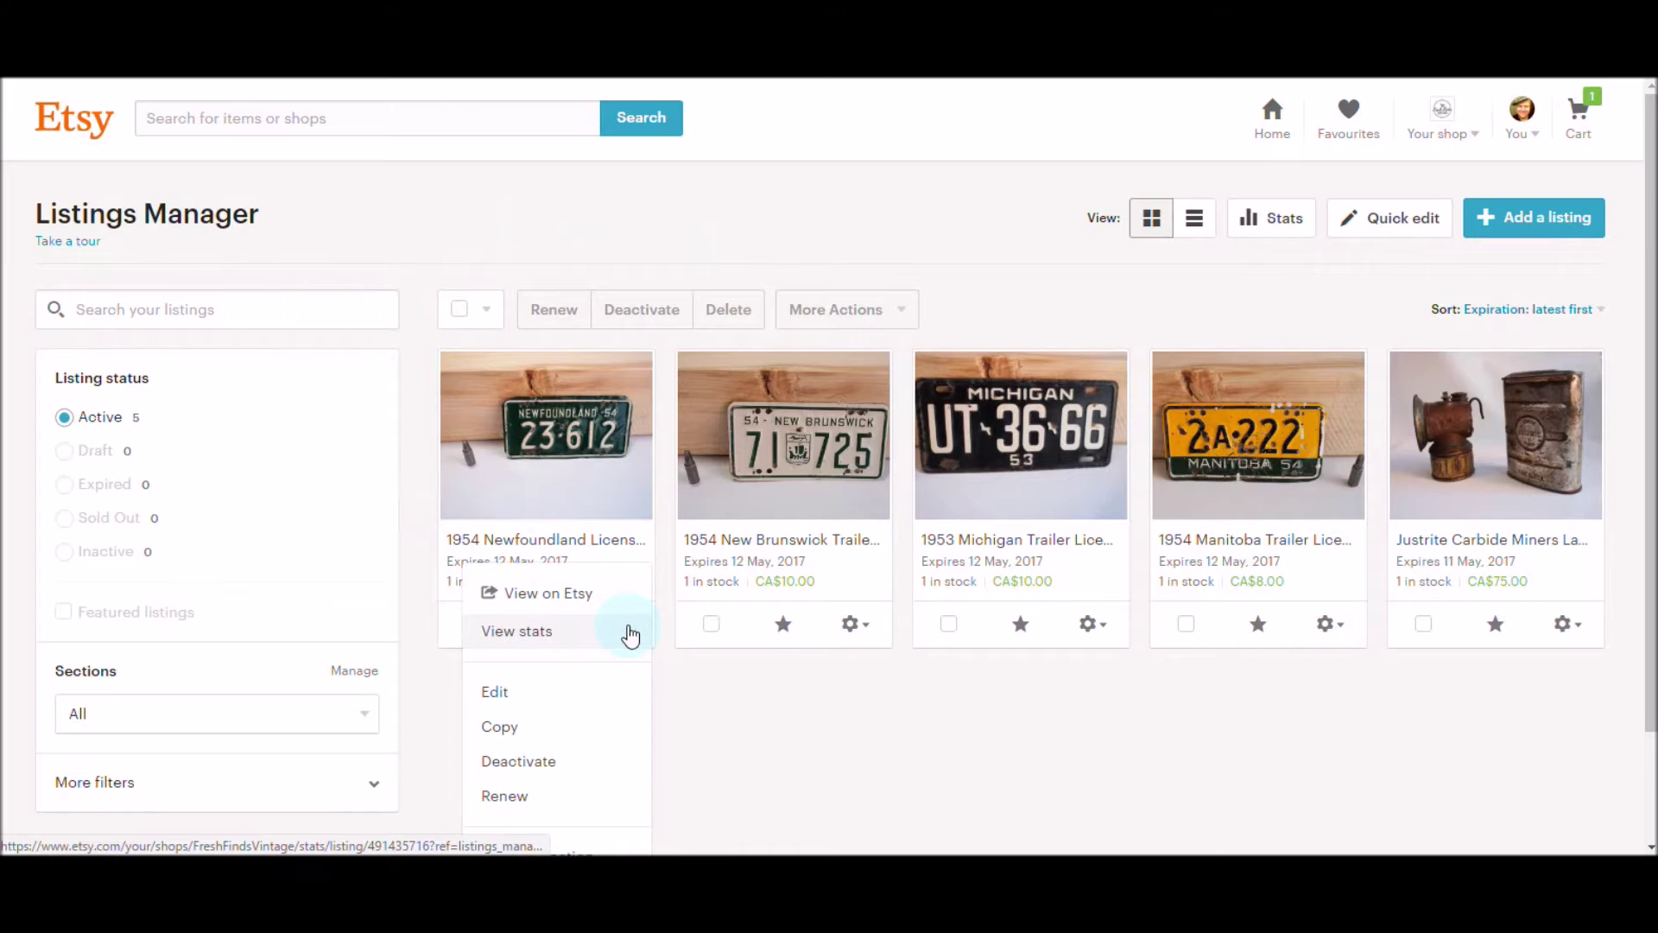
pyautogui.click(510, 728)
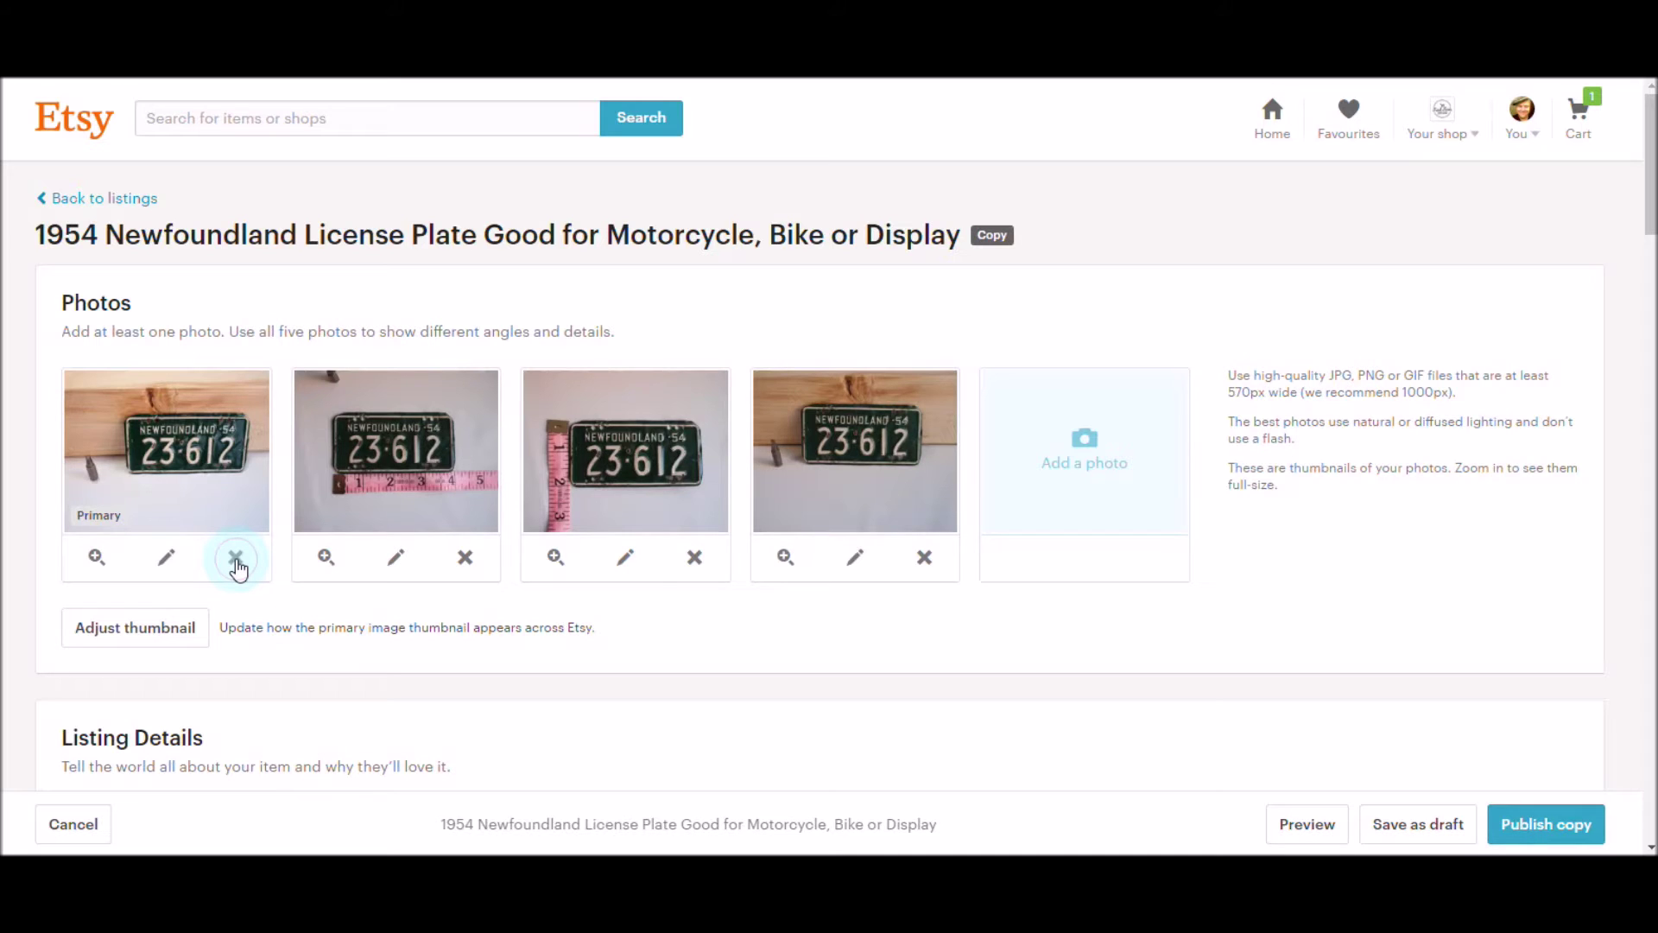
# Step: Delete all four carried-over Newfoundland plate photos from the copied listing
pyautogui.click(236, 560)
pyautogui.click(236, 560)
pyautogui.click(236, 560)
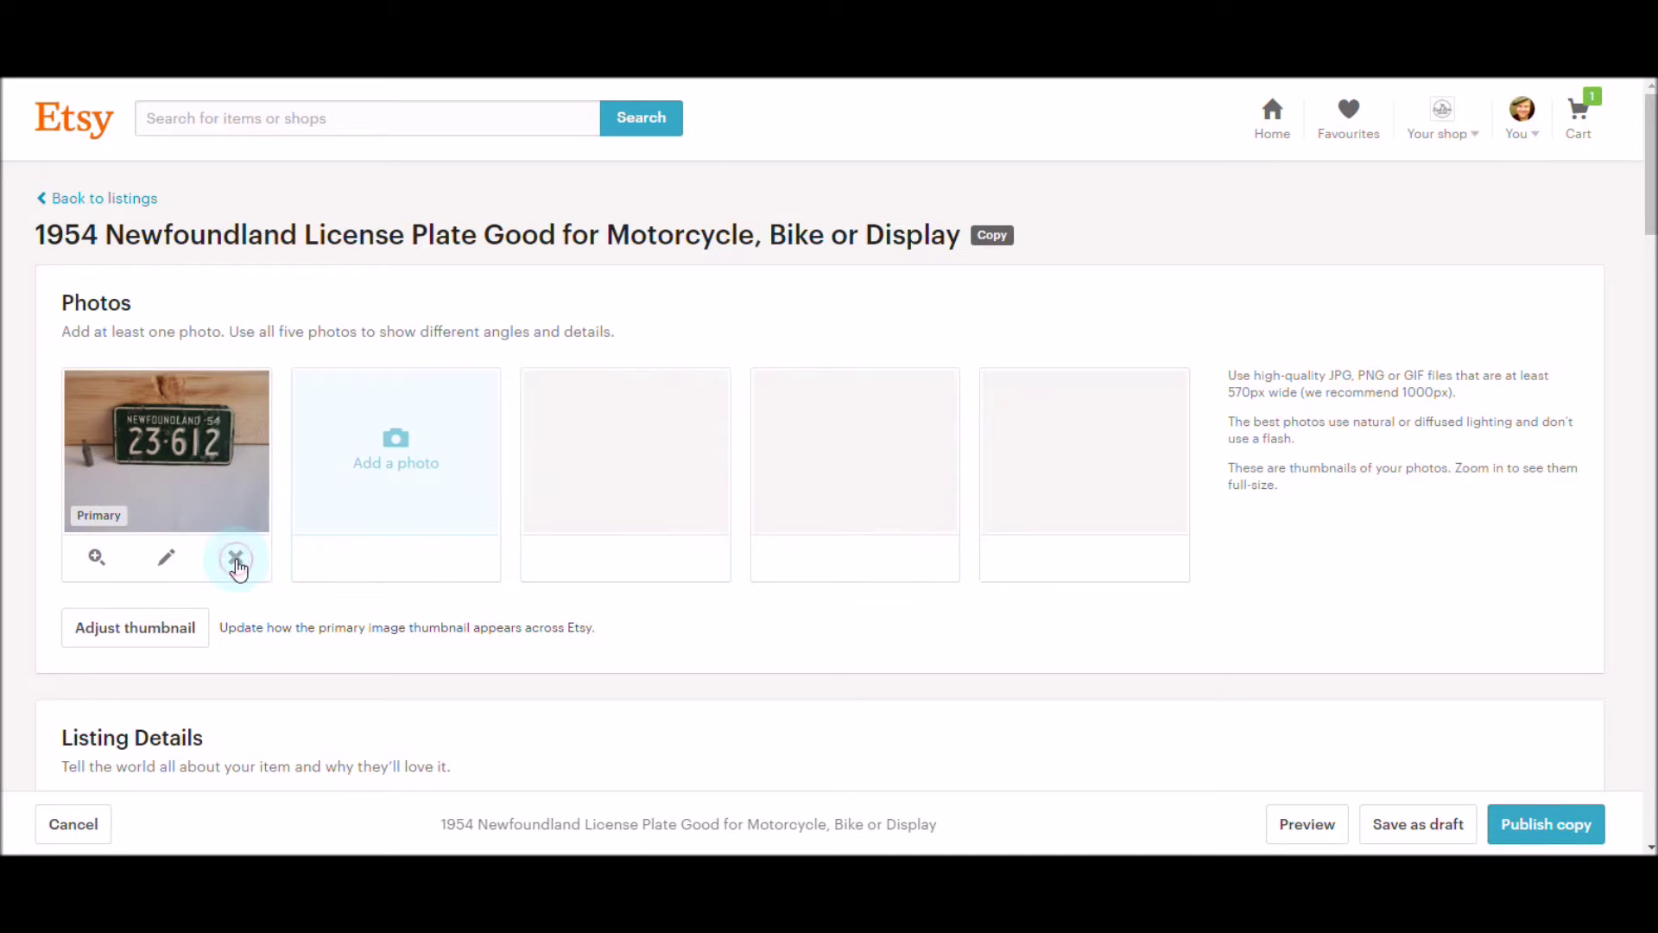
pyautogui.click(235, 560)
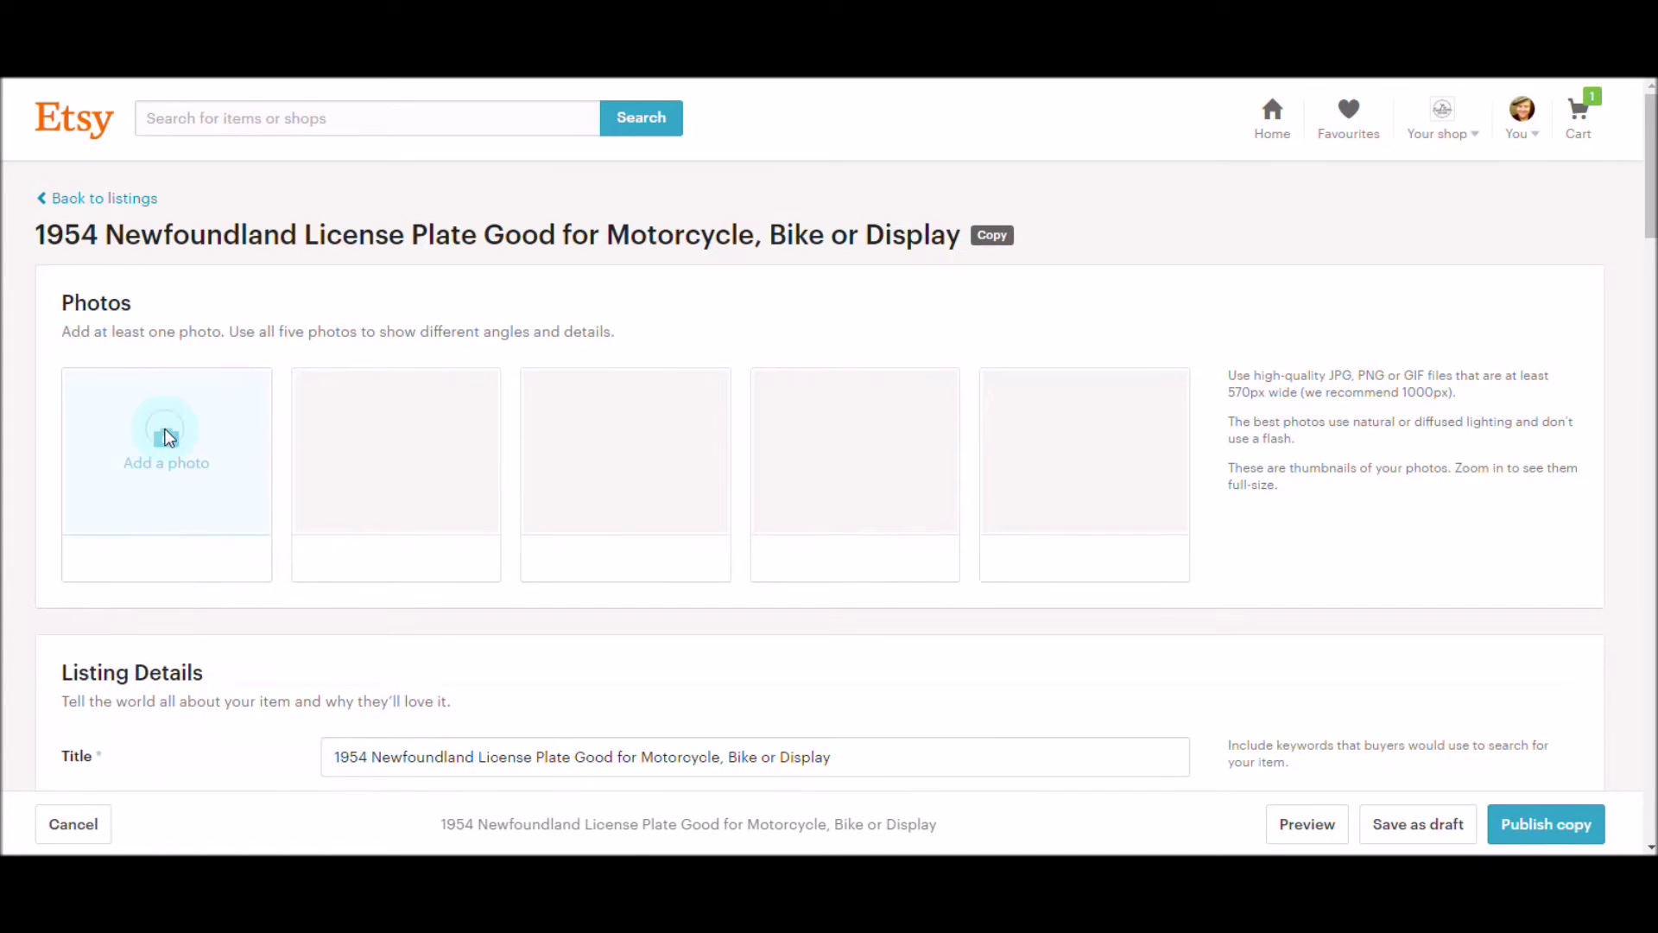
pyautogui.click(169, 438)
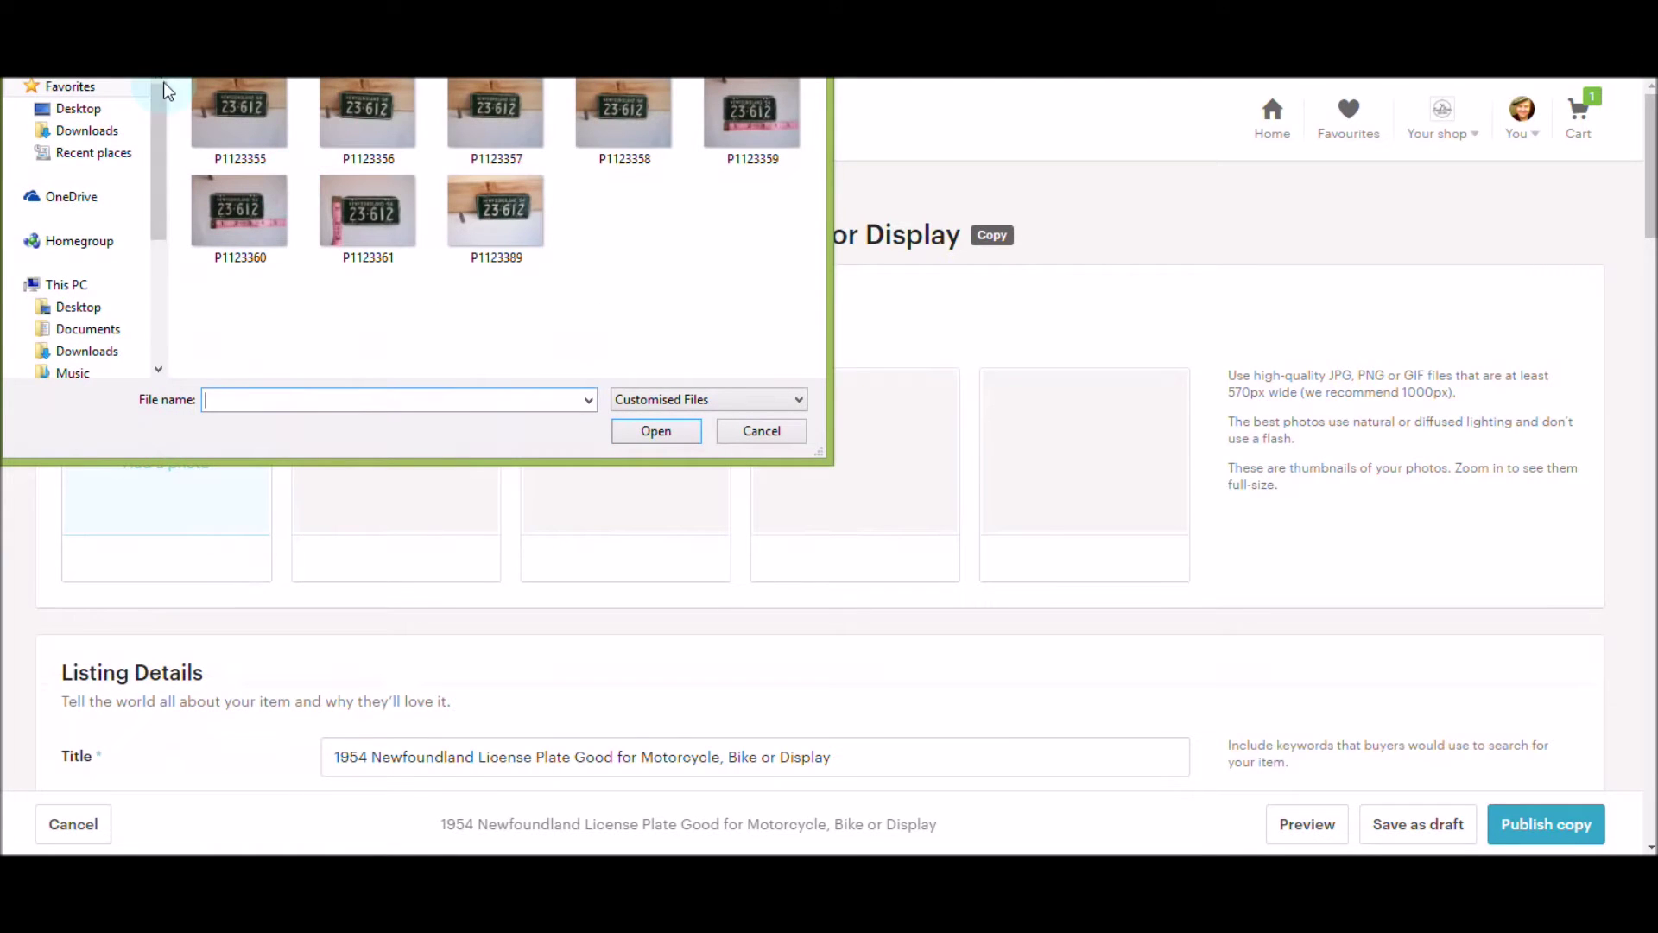
# Step: Upload photos P1123386, P1123380, P1123382 and P1123384 from the Ont 1954 folder
pyautogui.hotkey('alt', 'Up')
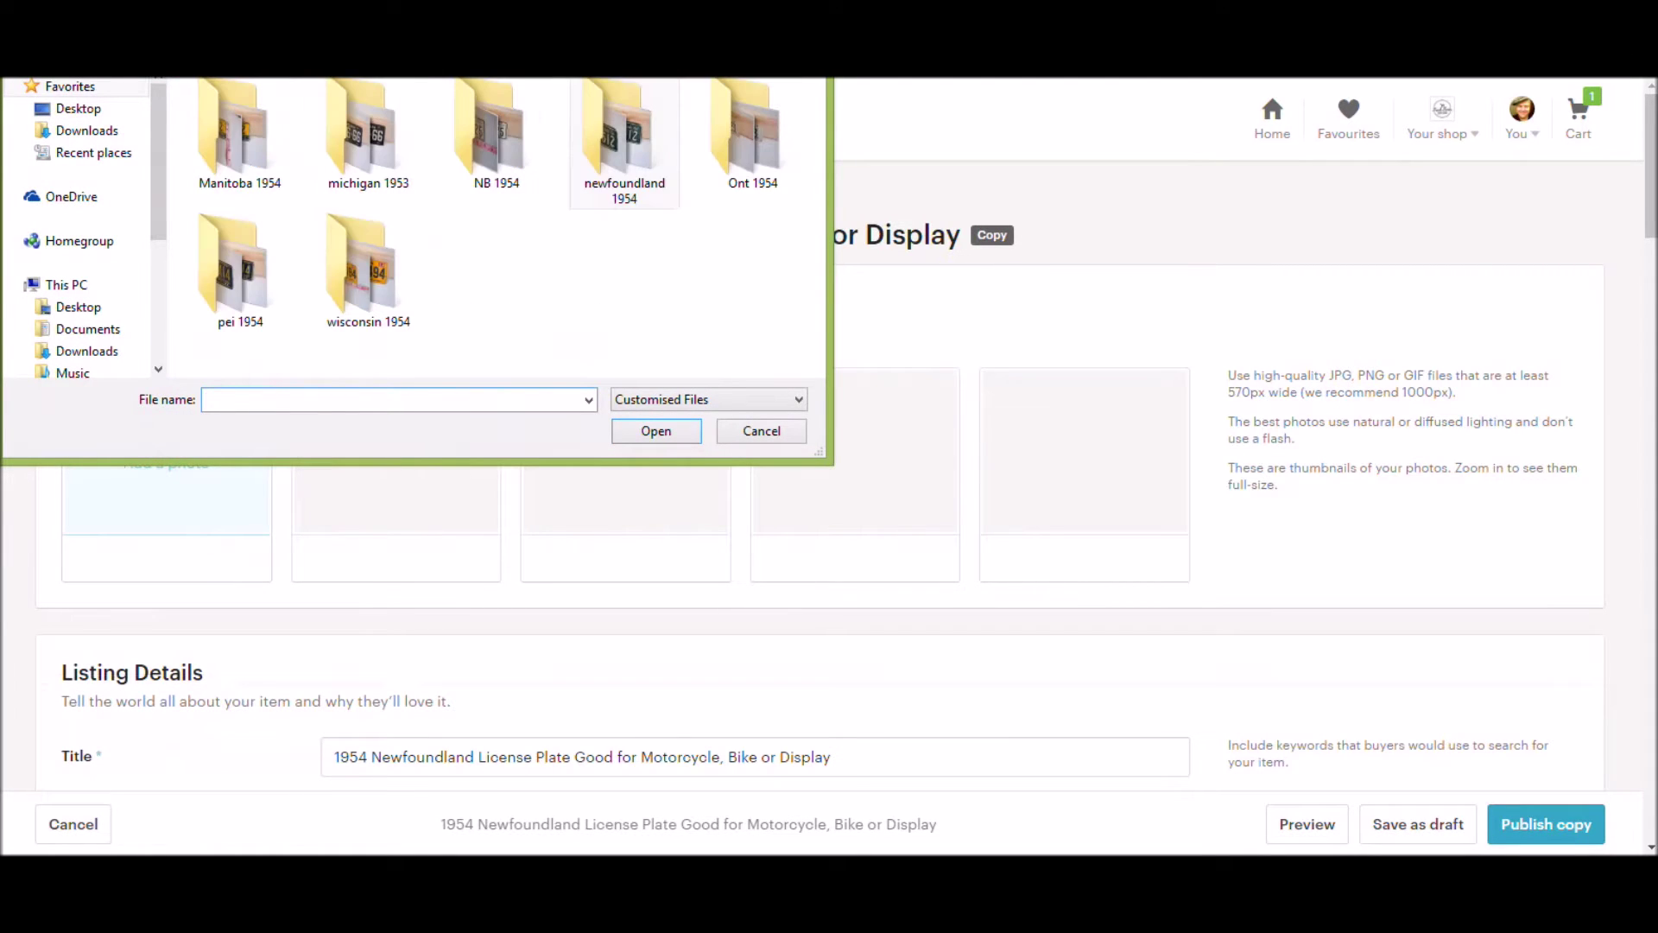
pyautogui.doubleClick(764, 124)
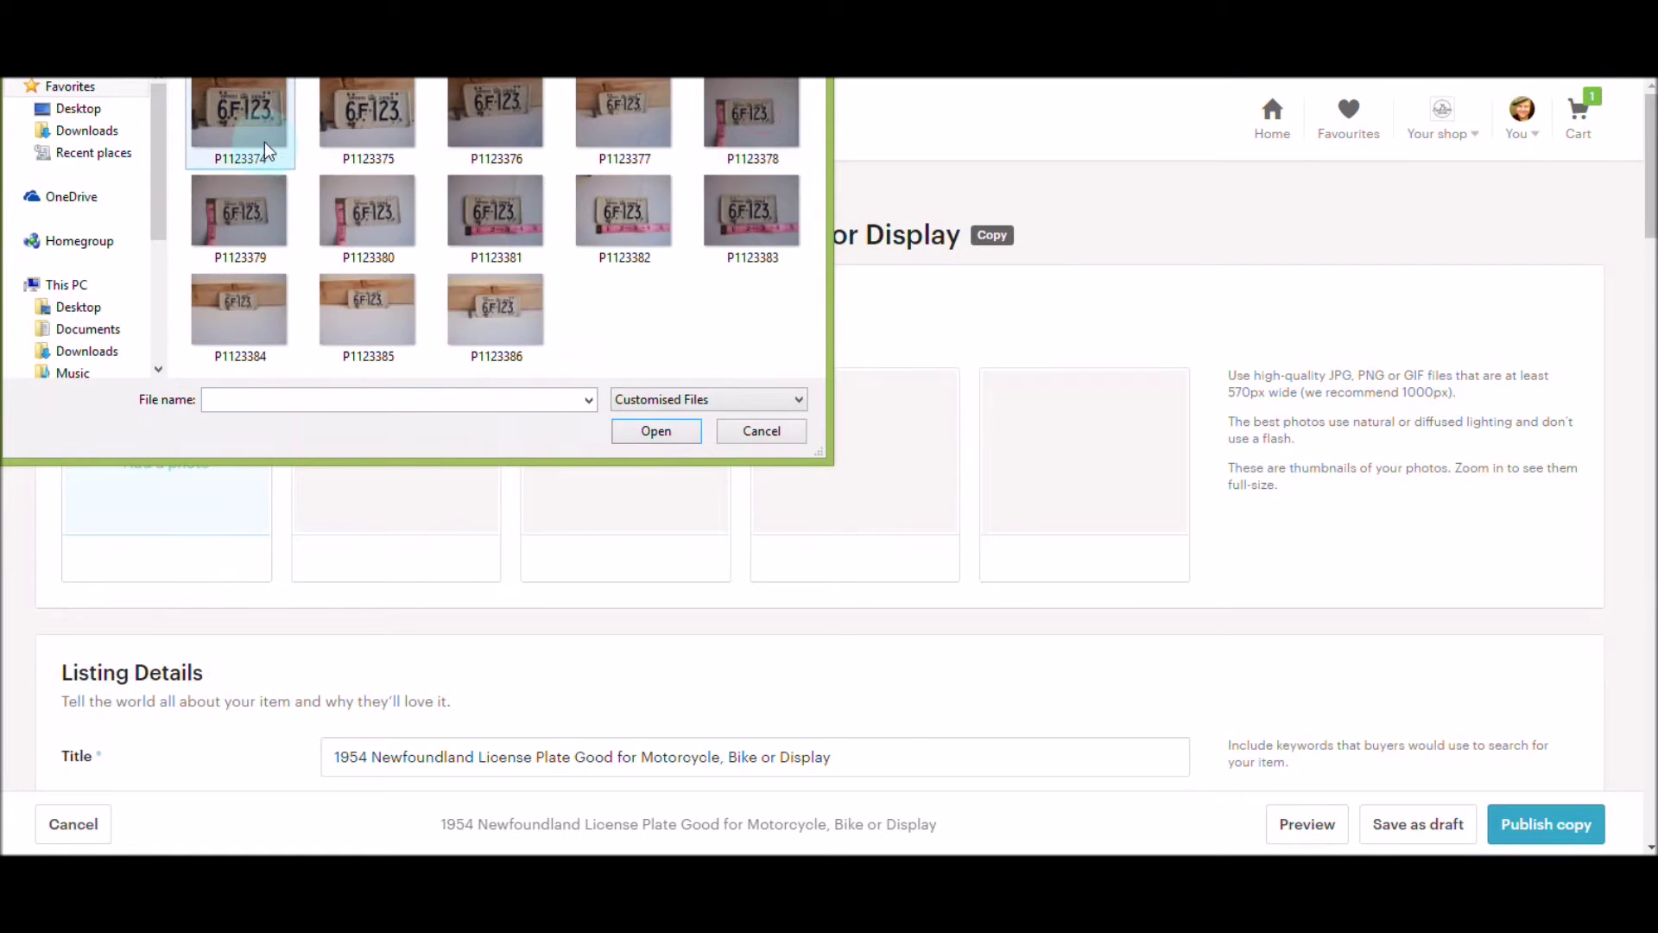
pyautogui.click(489, 321)
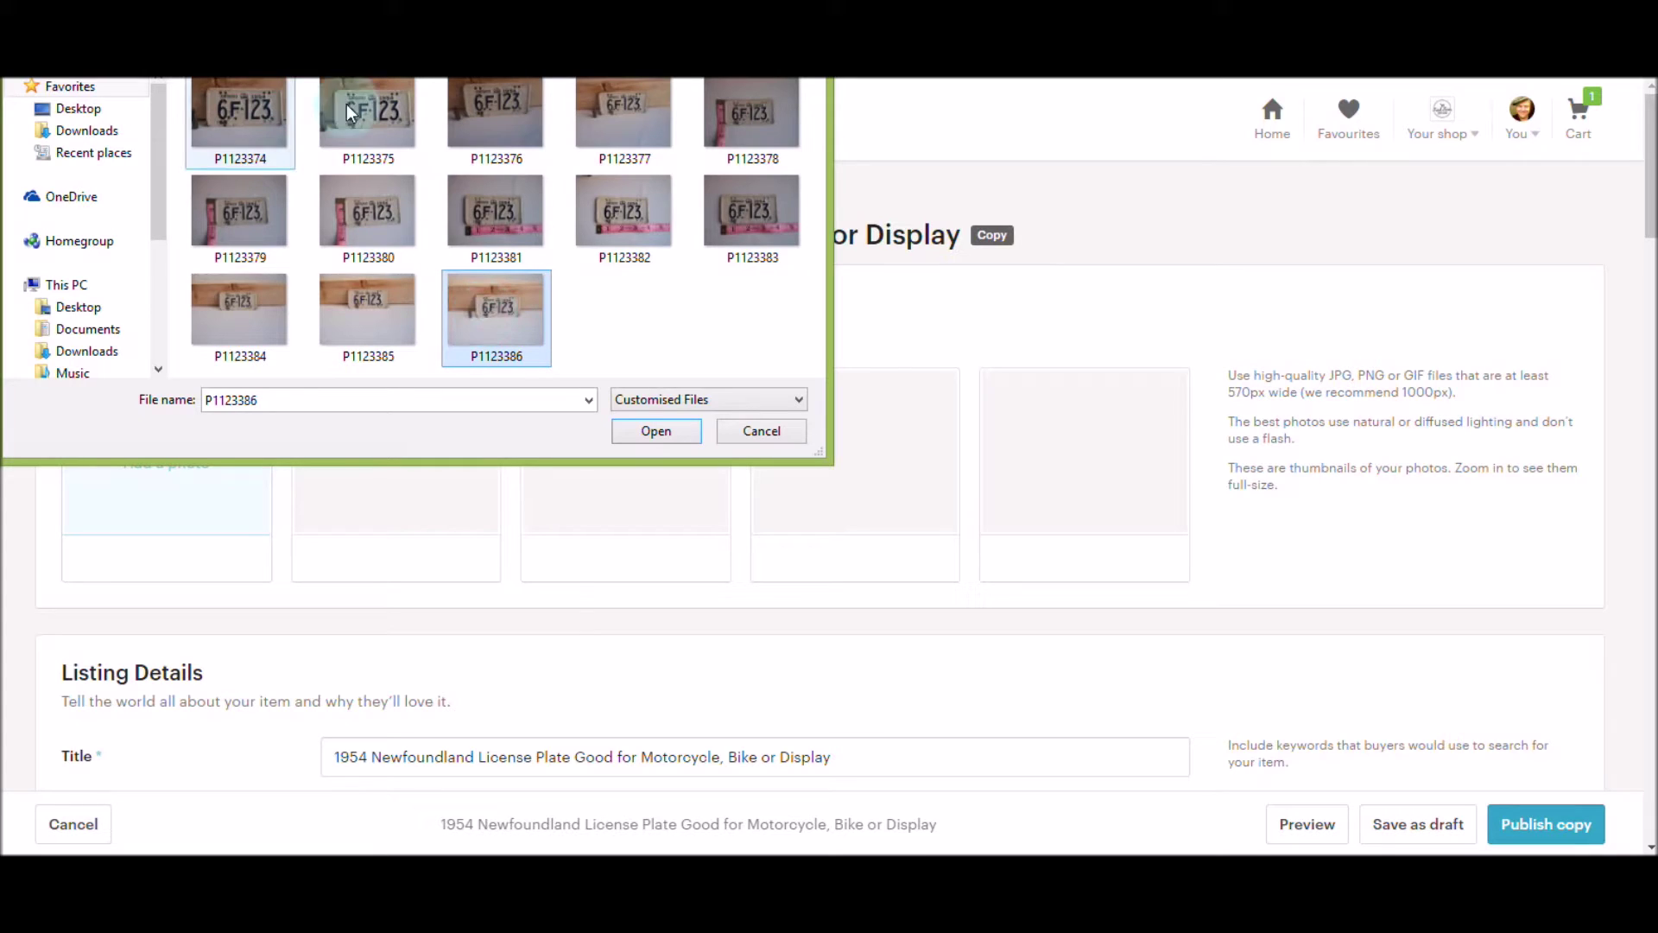
pyautogui.keyDown('ctrl'); pyautogui.click(357, 203); pyautogui.keyUp('ctrl')
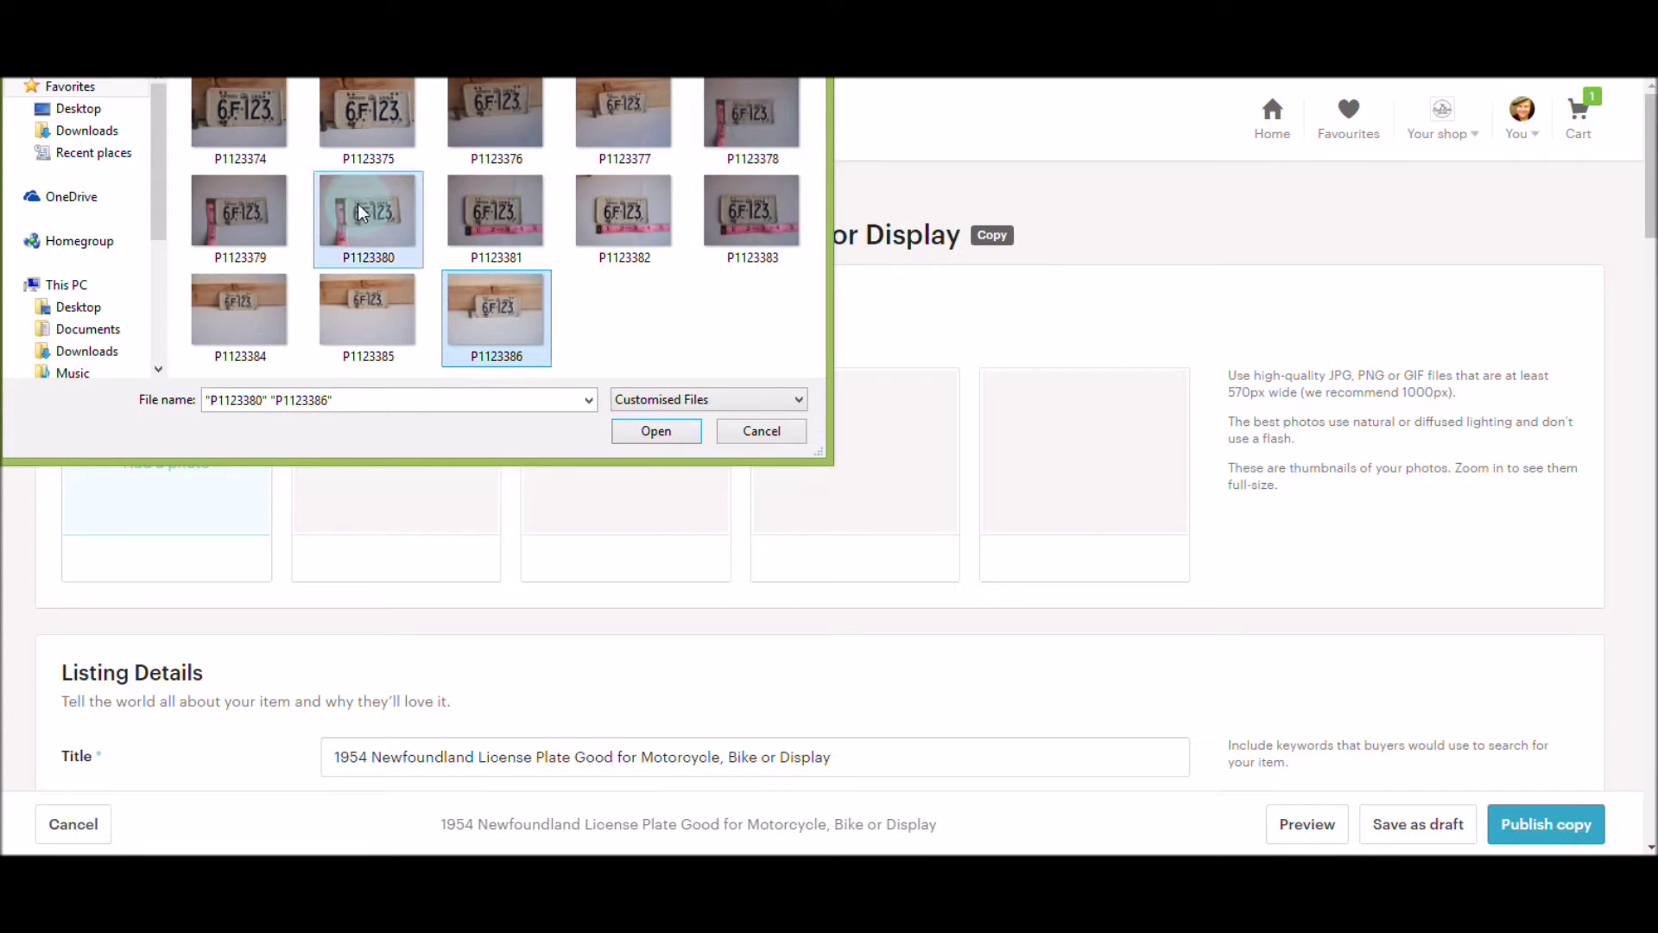
pyautogui.keyDown('ctrl'); pyautogui.click(630, 221); pyautogui.keyUp('ctrl')
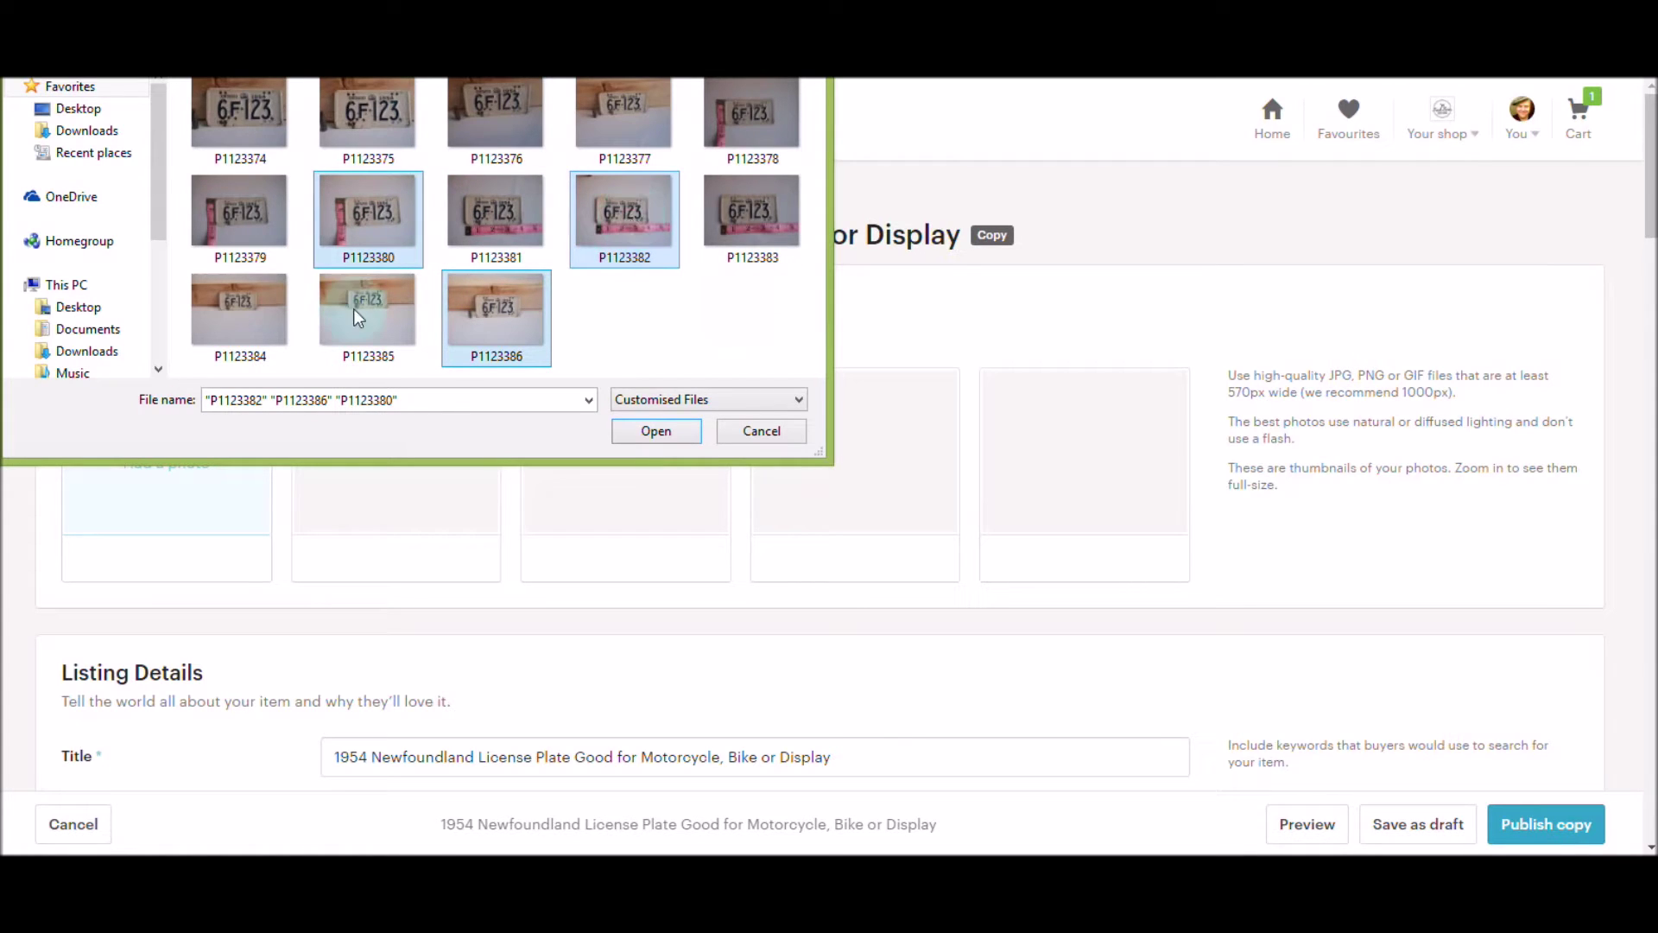
pyautogui.keyDown('ctrl'); pyautogui.click(245, 318); pyautogui.keyUp('ctrl')
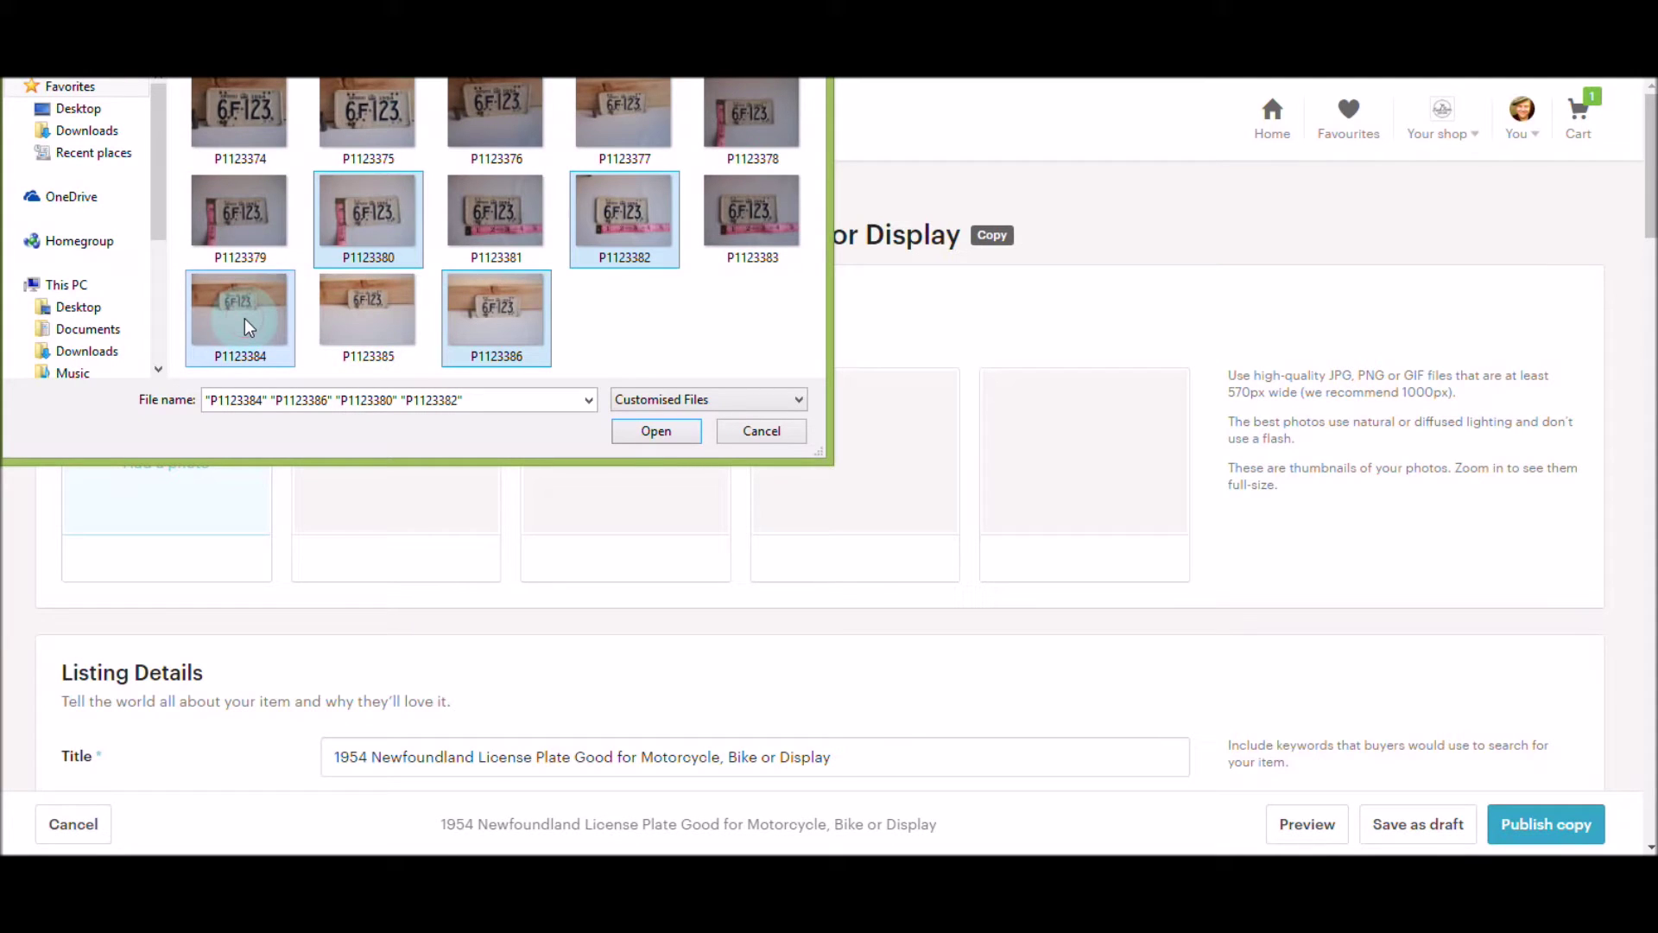
pyautogui.click(673, 432)
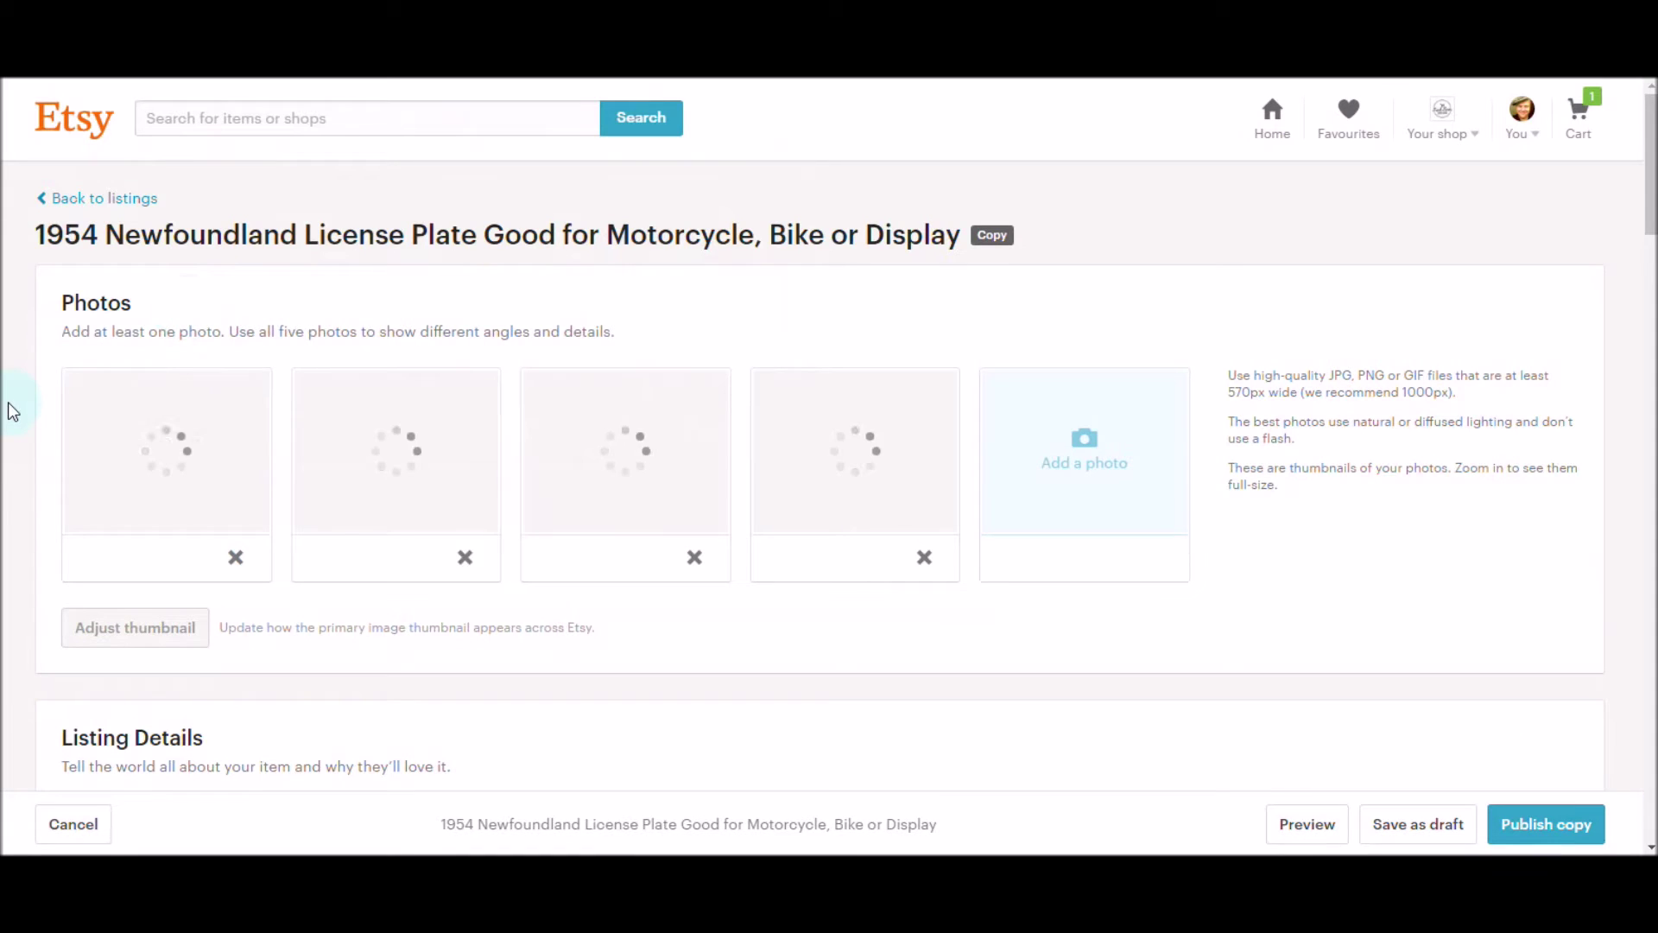
# Step: Replace 'Newfoundland' with 'Ontario' in the listing title
pyautogui.scroll(-4, 8, 401)
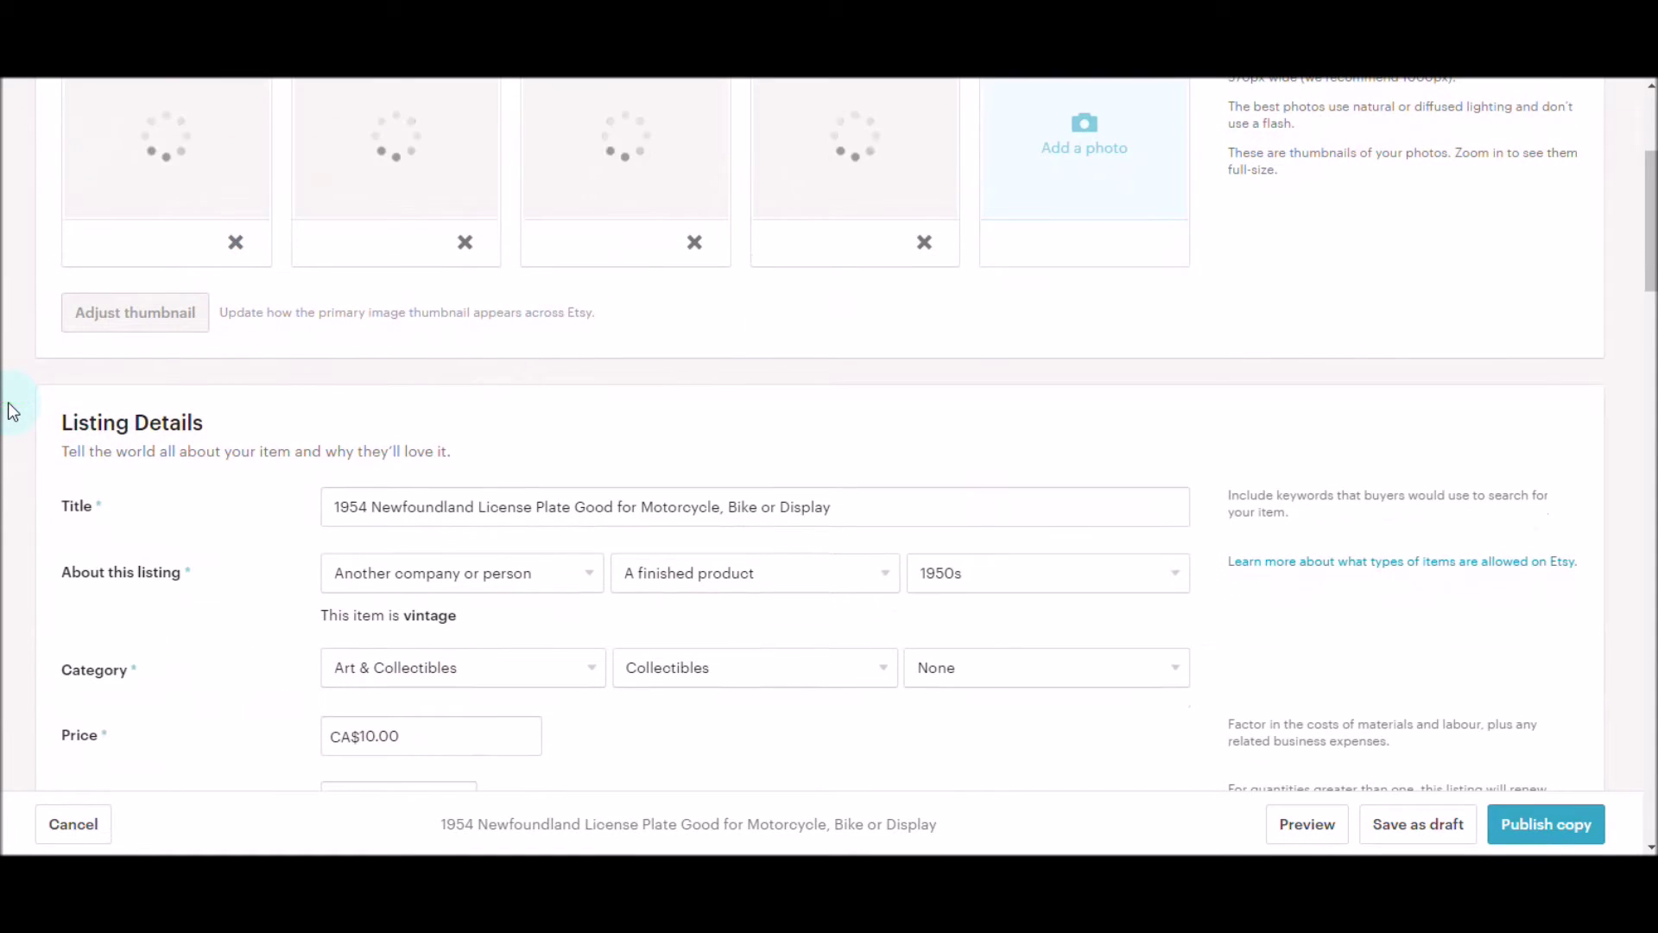
pyautogui.click(376, 506)
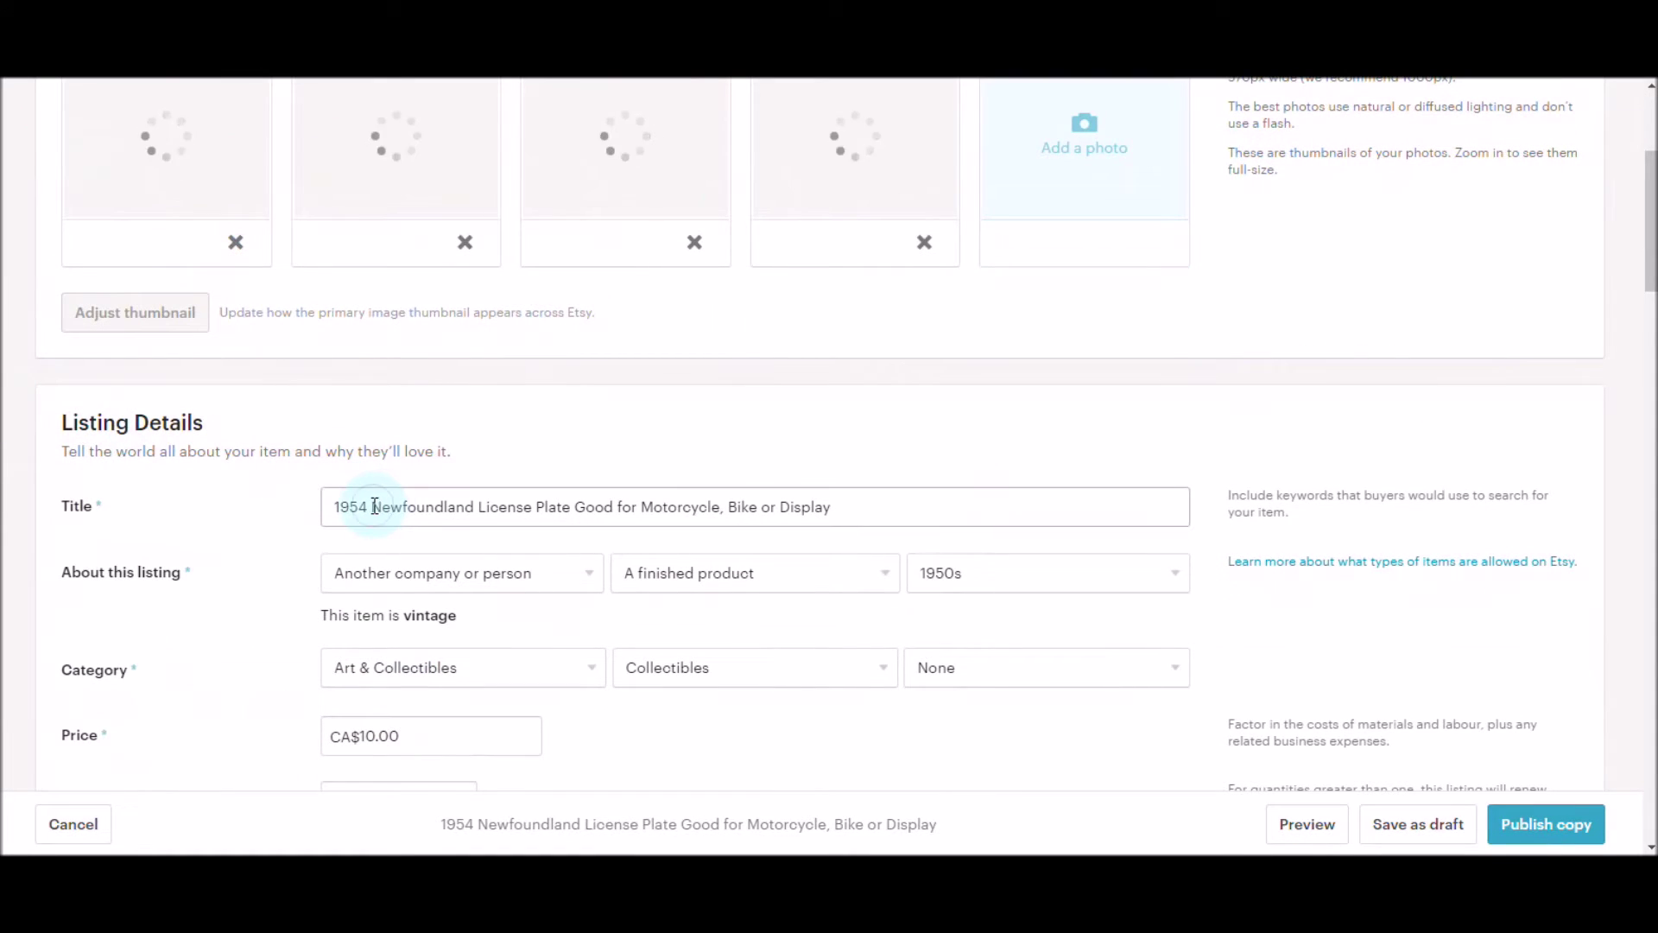
pyautogui.moveTo(374, 506); pyautogui.dragTo(476, 507)
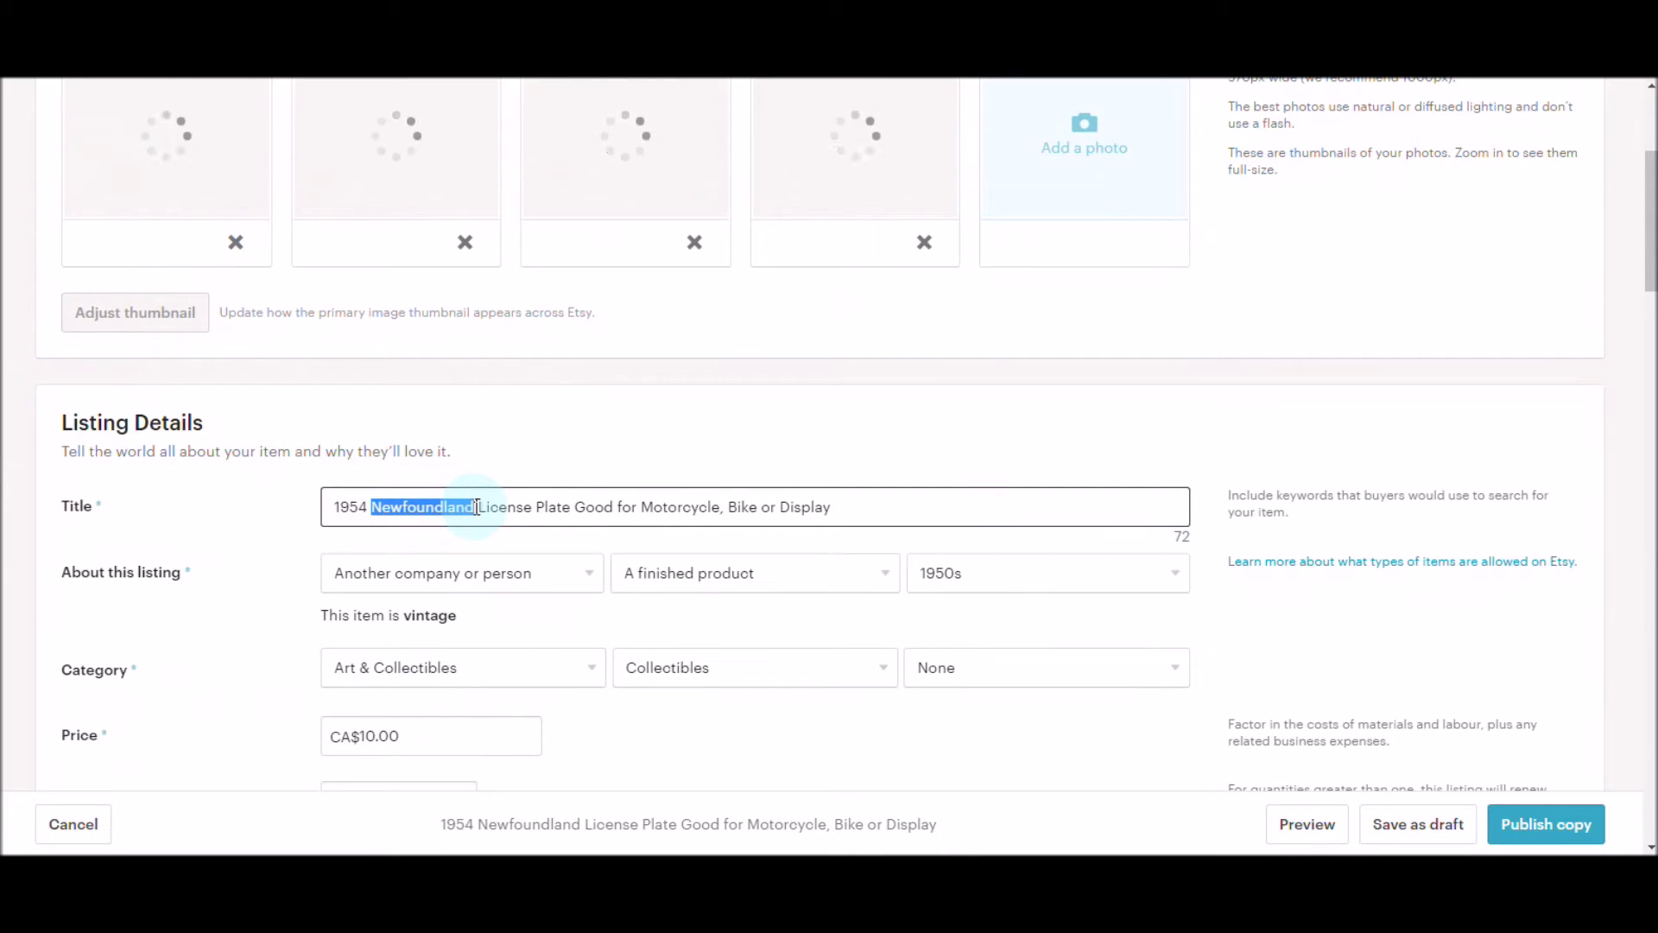
pyautogui.write('On')
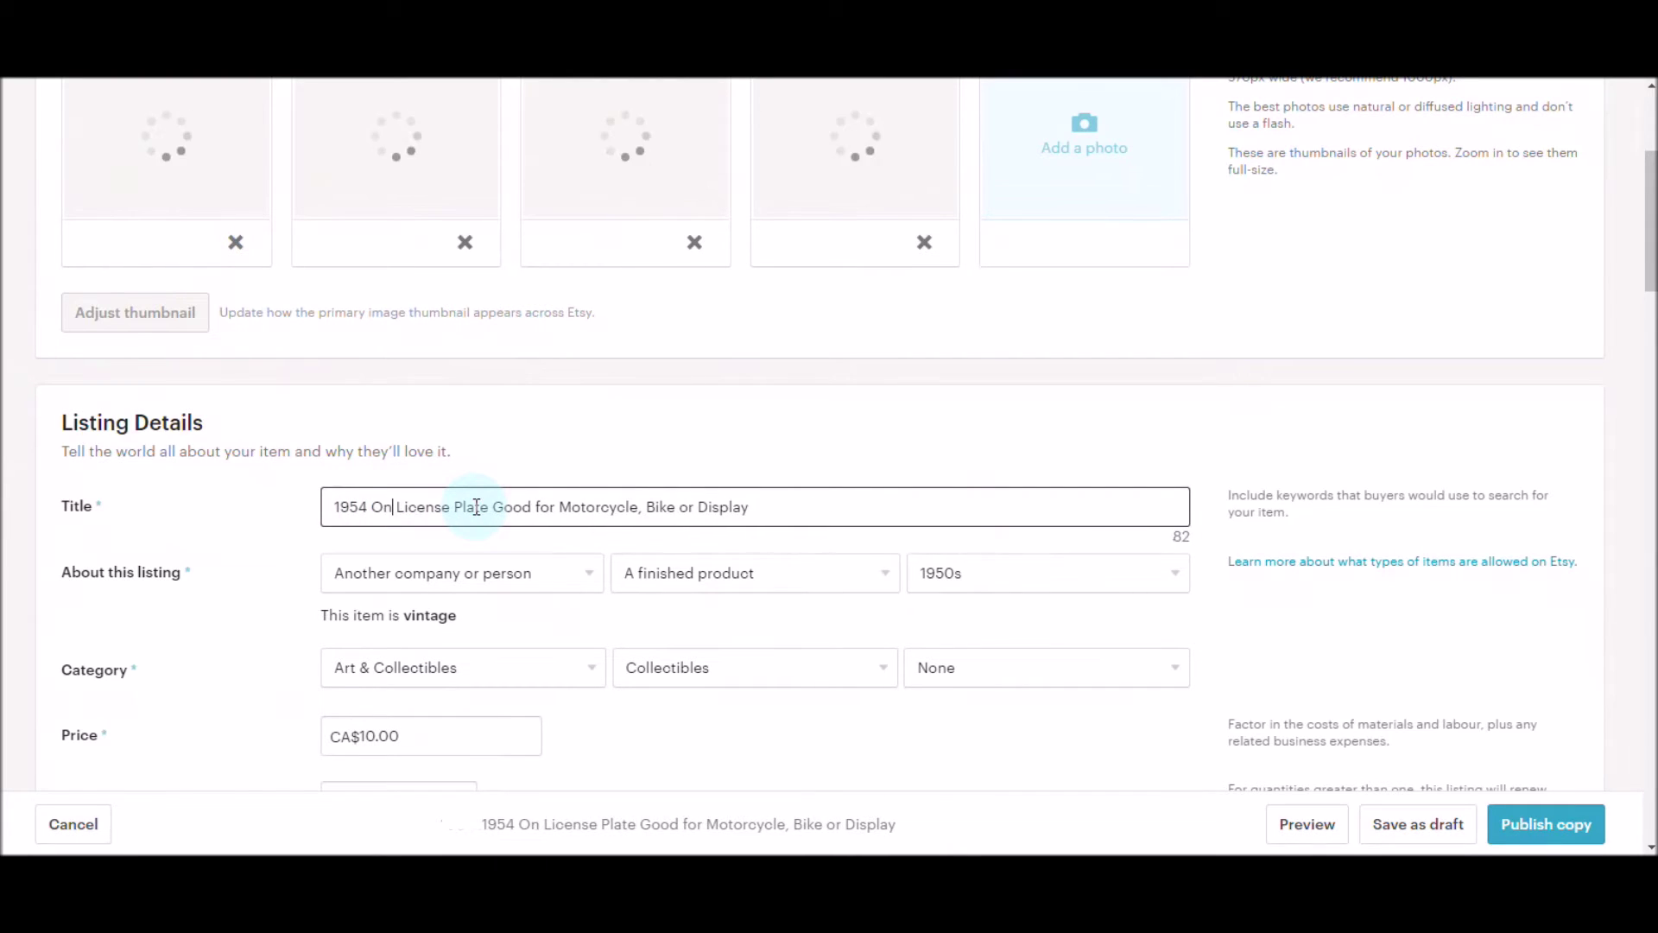
pyautogui.write('tario')
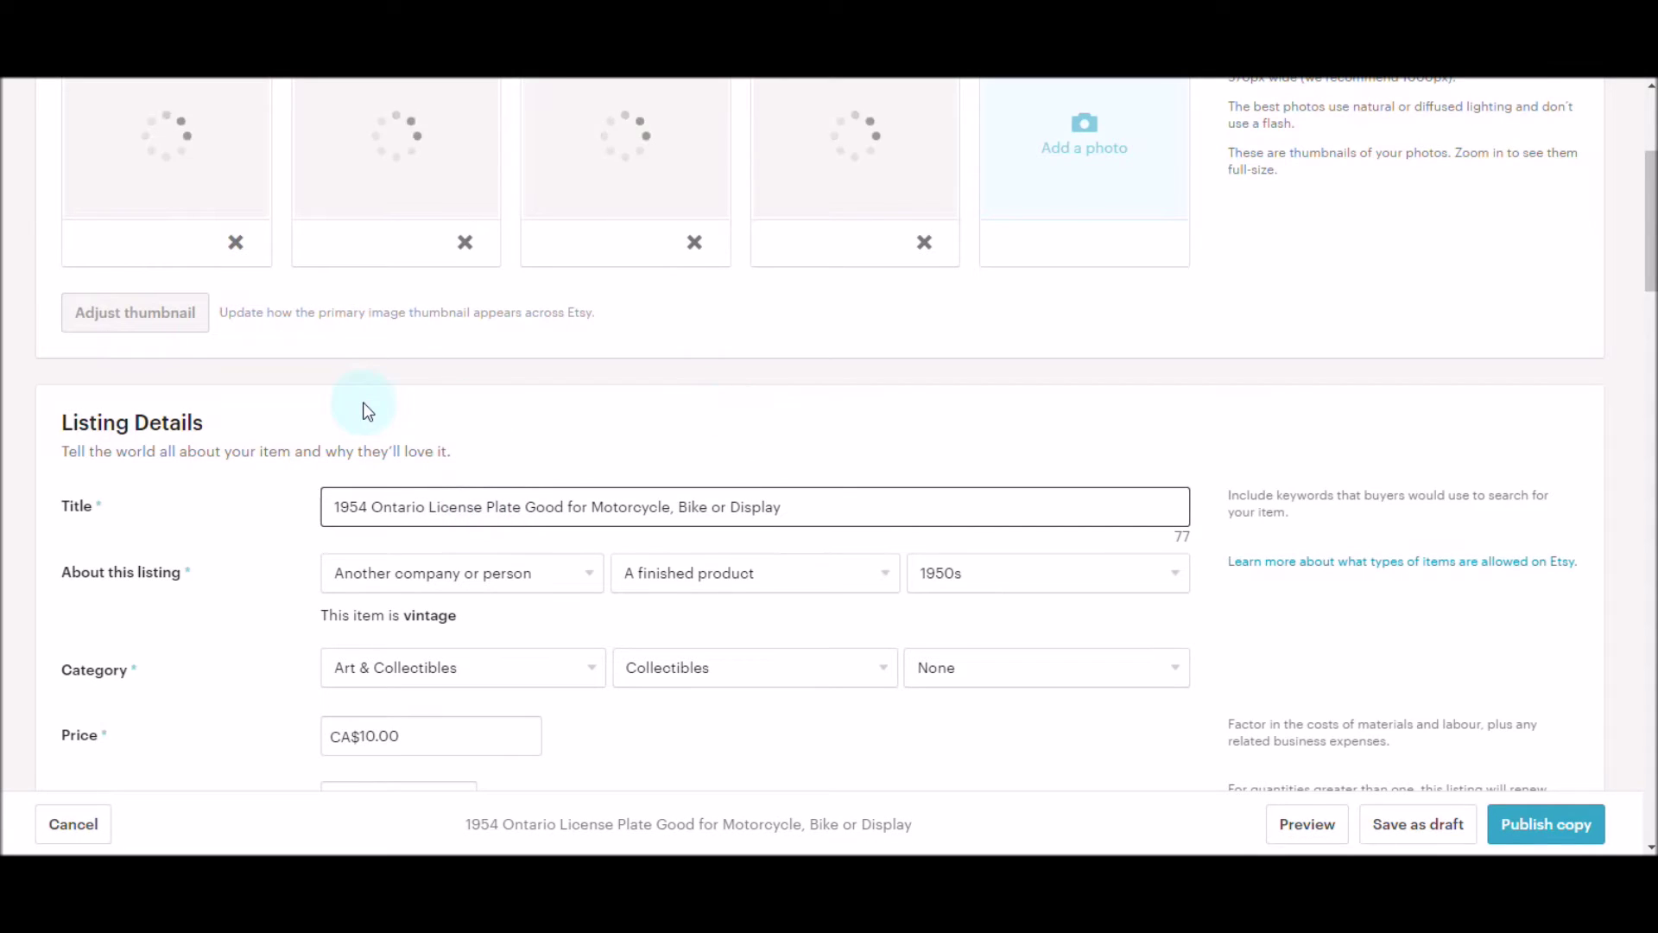
pyautogui.click(37, 382)
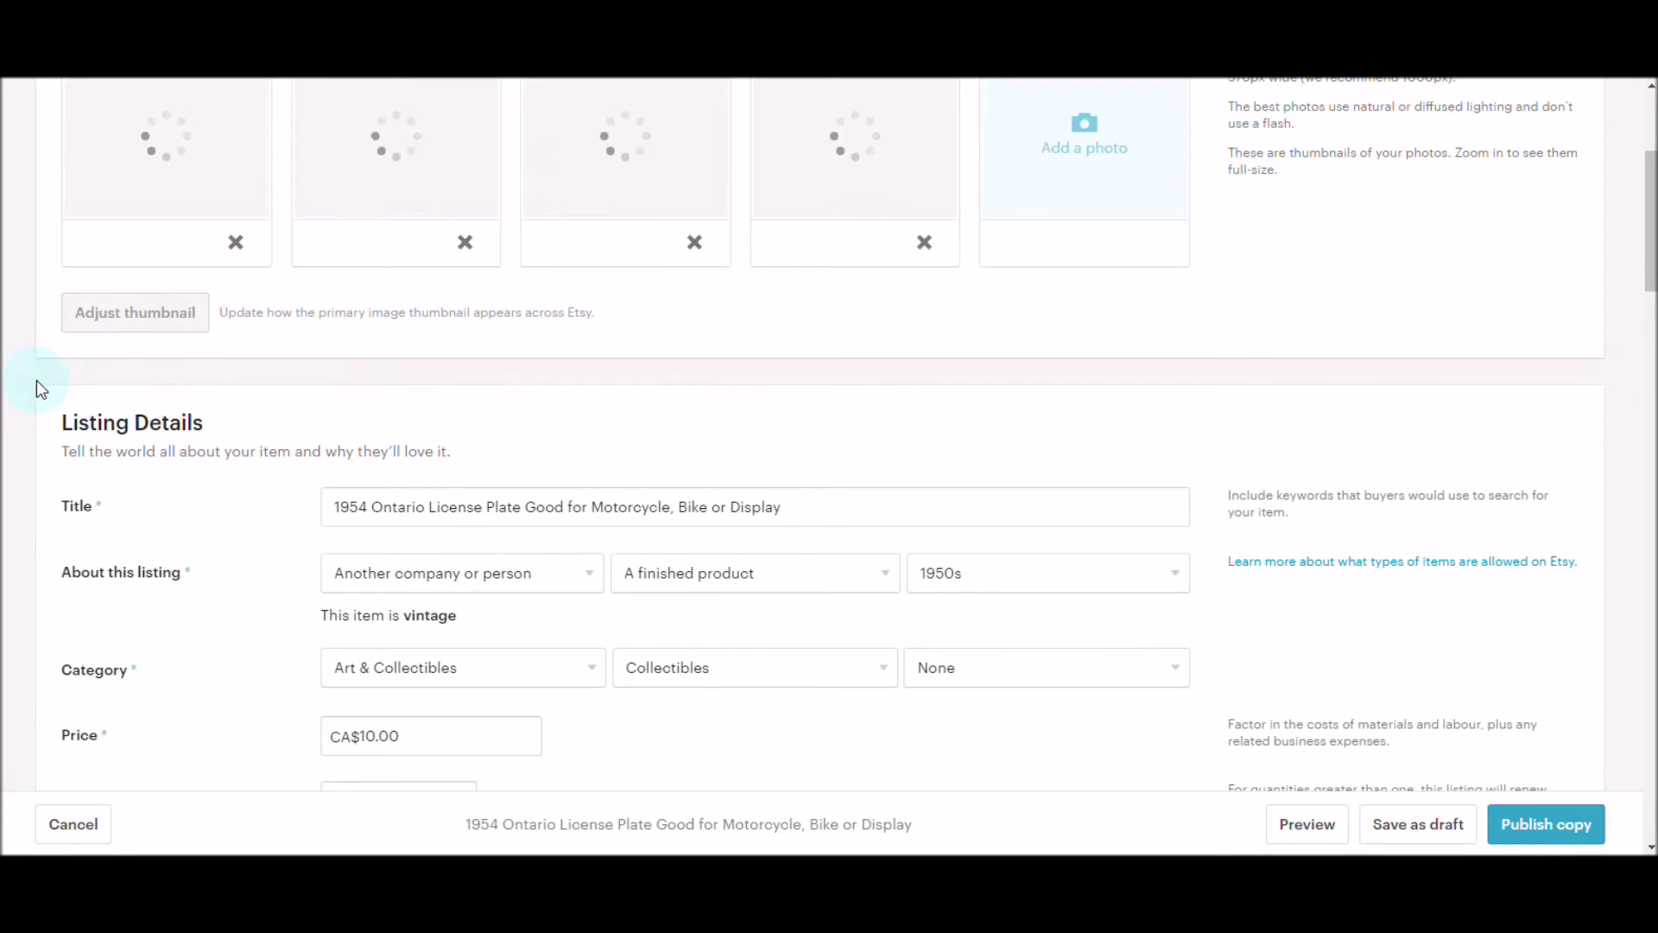
pyautogui.scroll(-4, 37, 380)
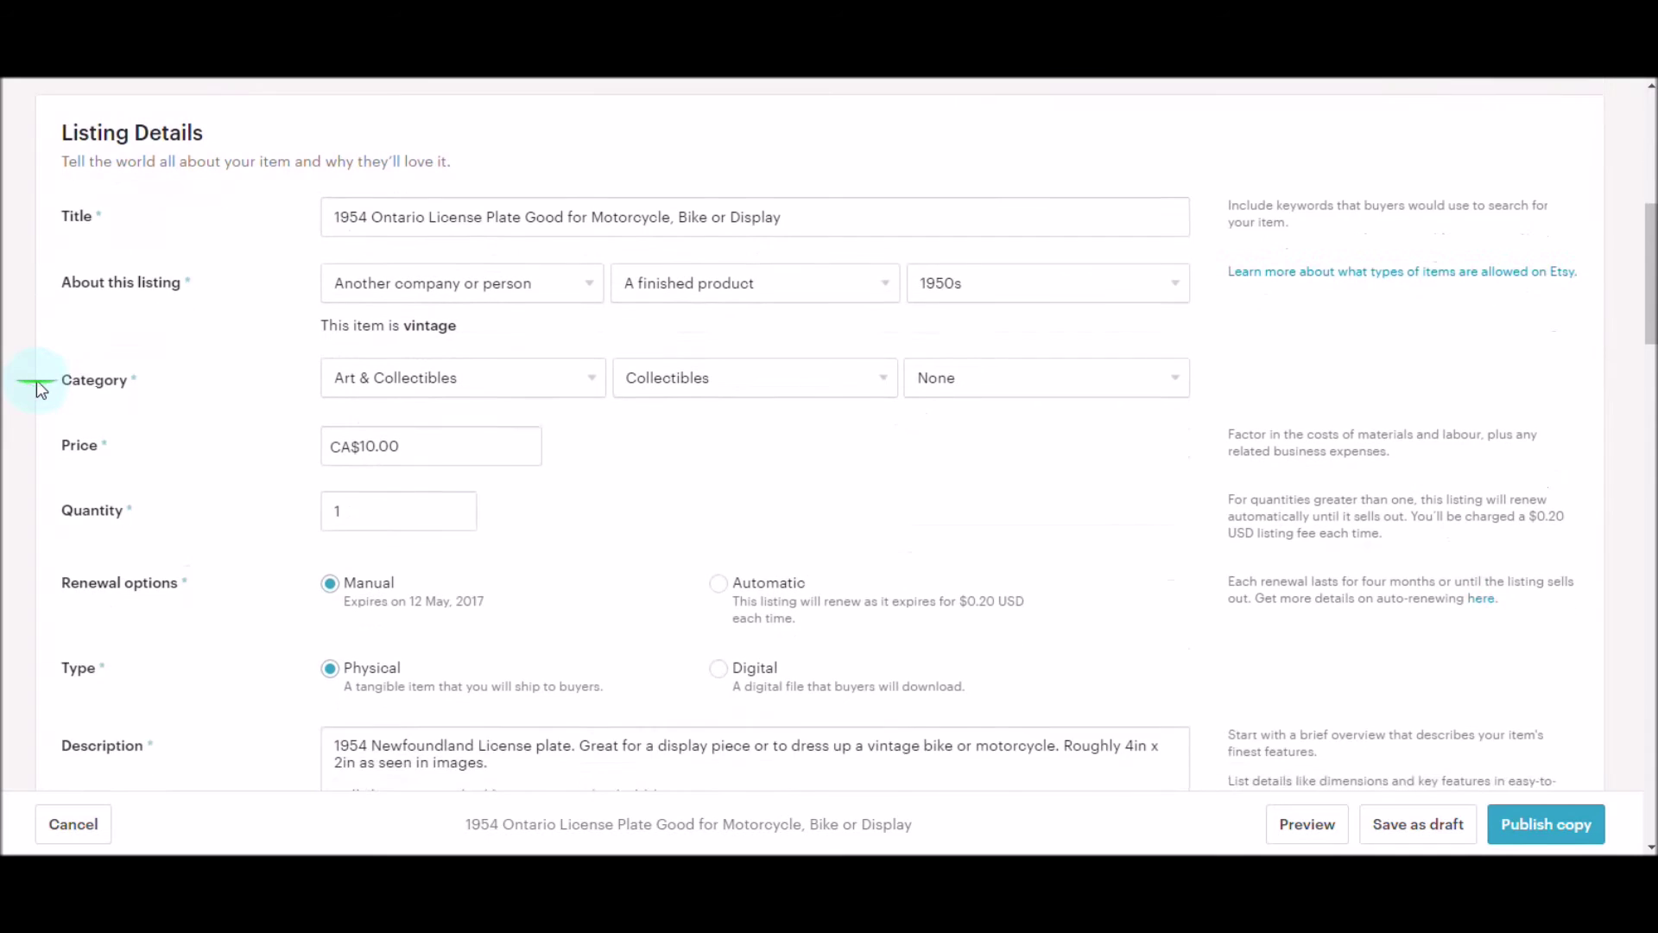
pyautogui.scroll(-1, 36, 388)
pyautogui.scroll(-4, 36, 384)
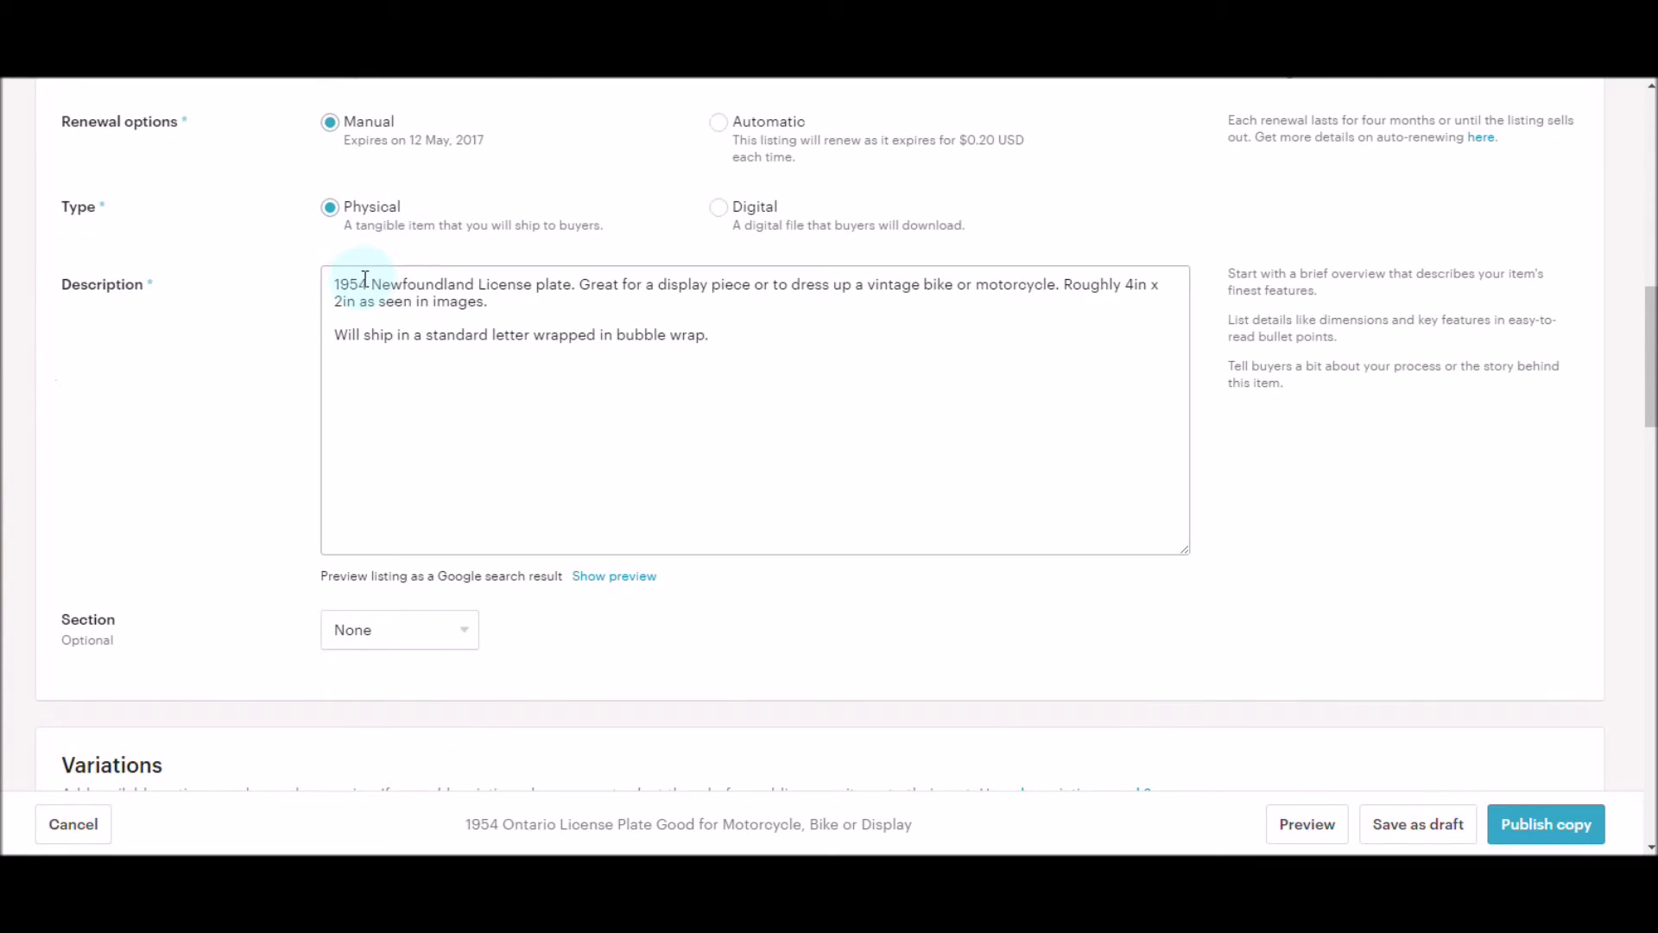
pyautogui.moveTo(371, 283); pyautogui.dragTo(475, 283)
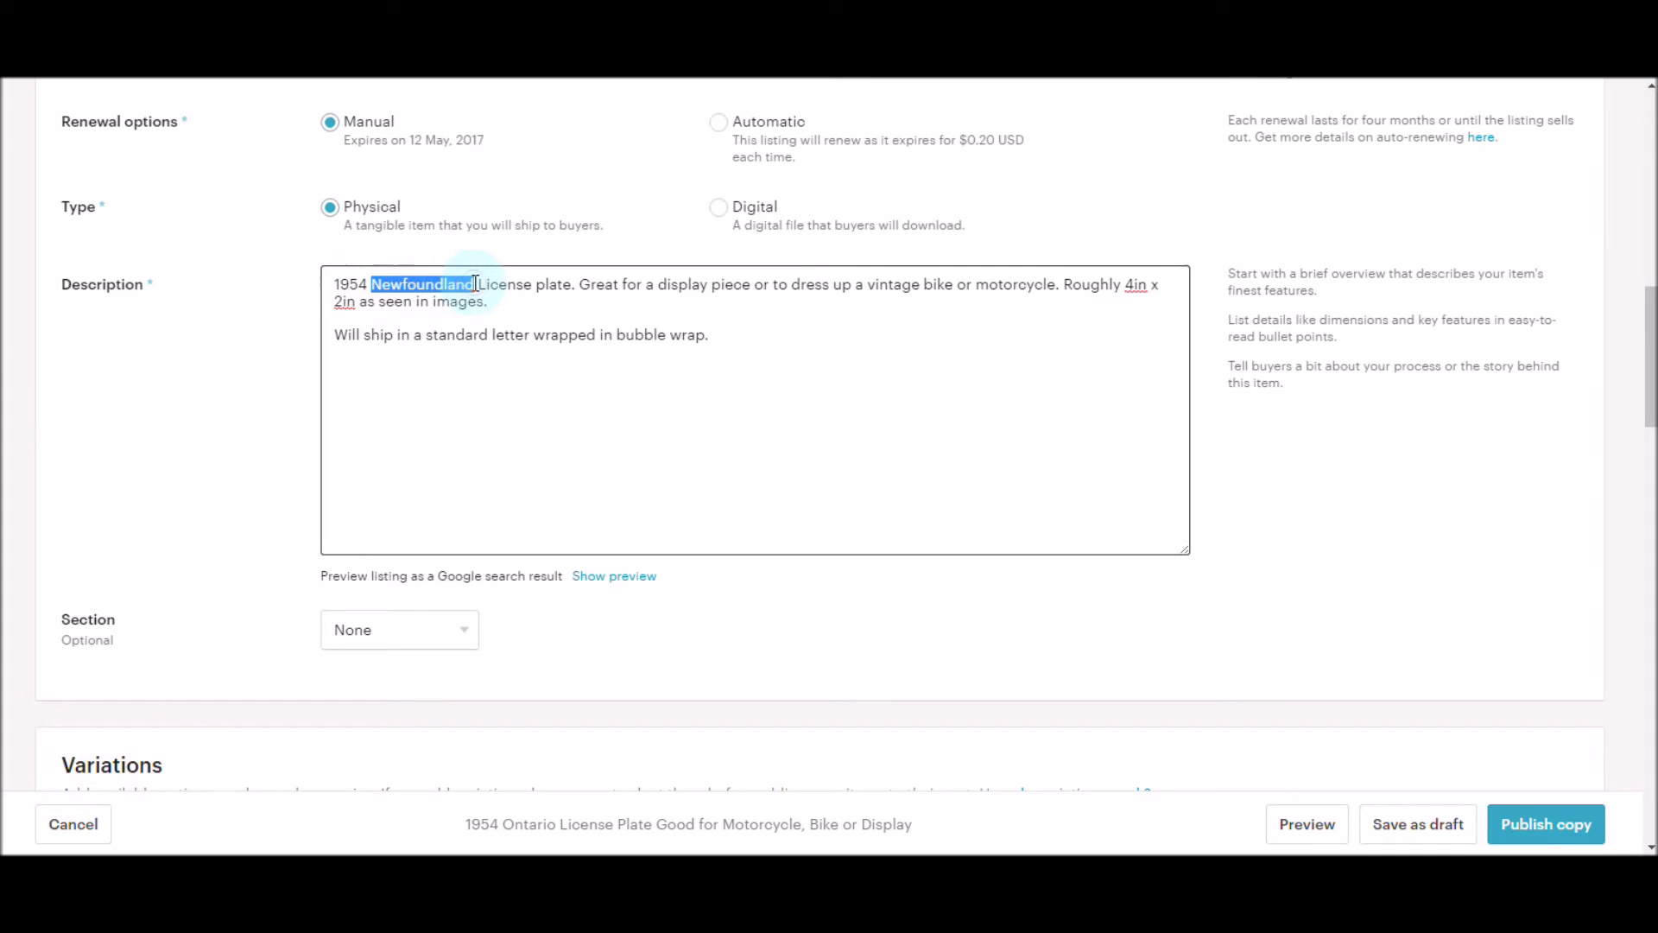
pyautogui.write('Ontaria')
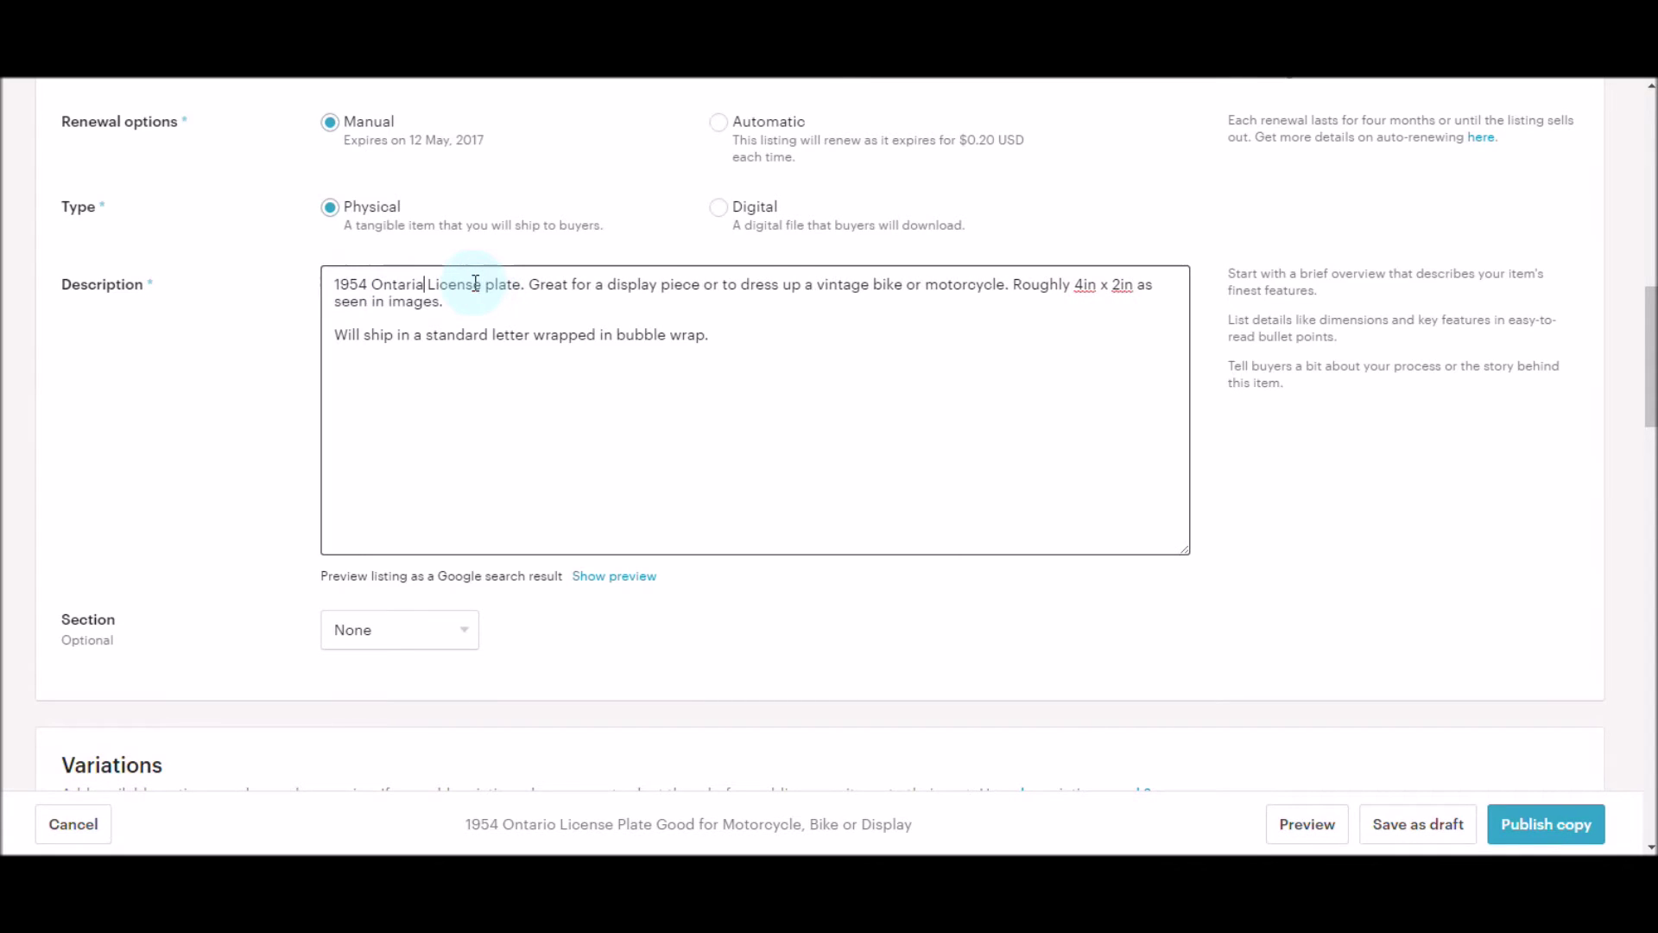
pyautogui.click(243, 385)
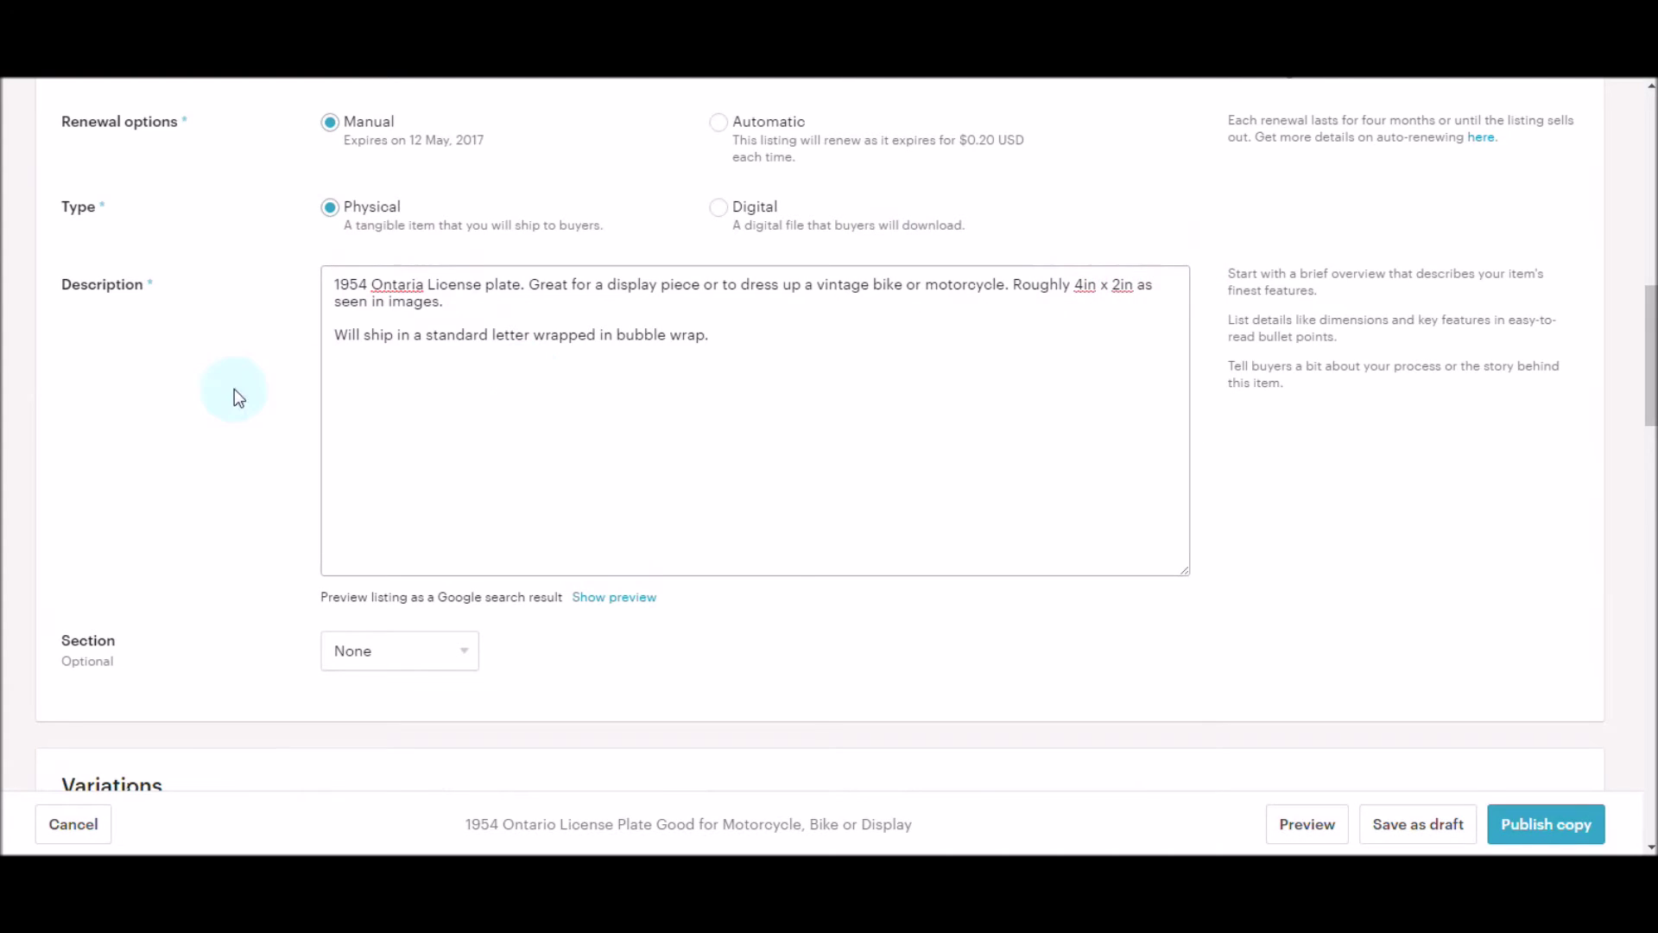
pyautogui.scroll(-3, 202, 401)
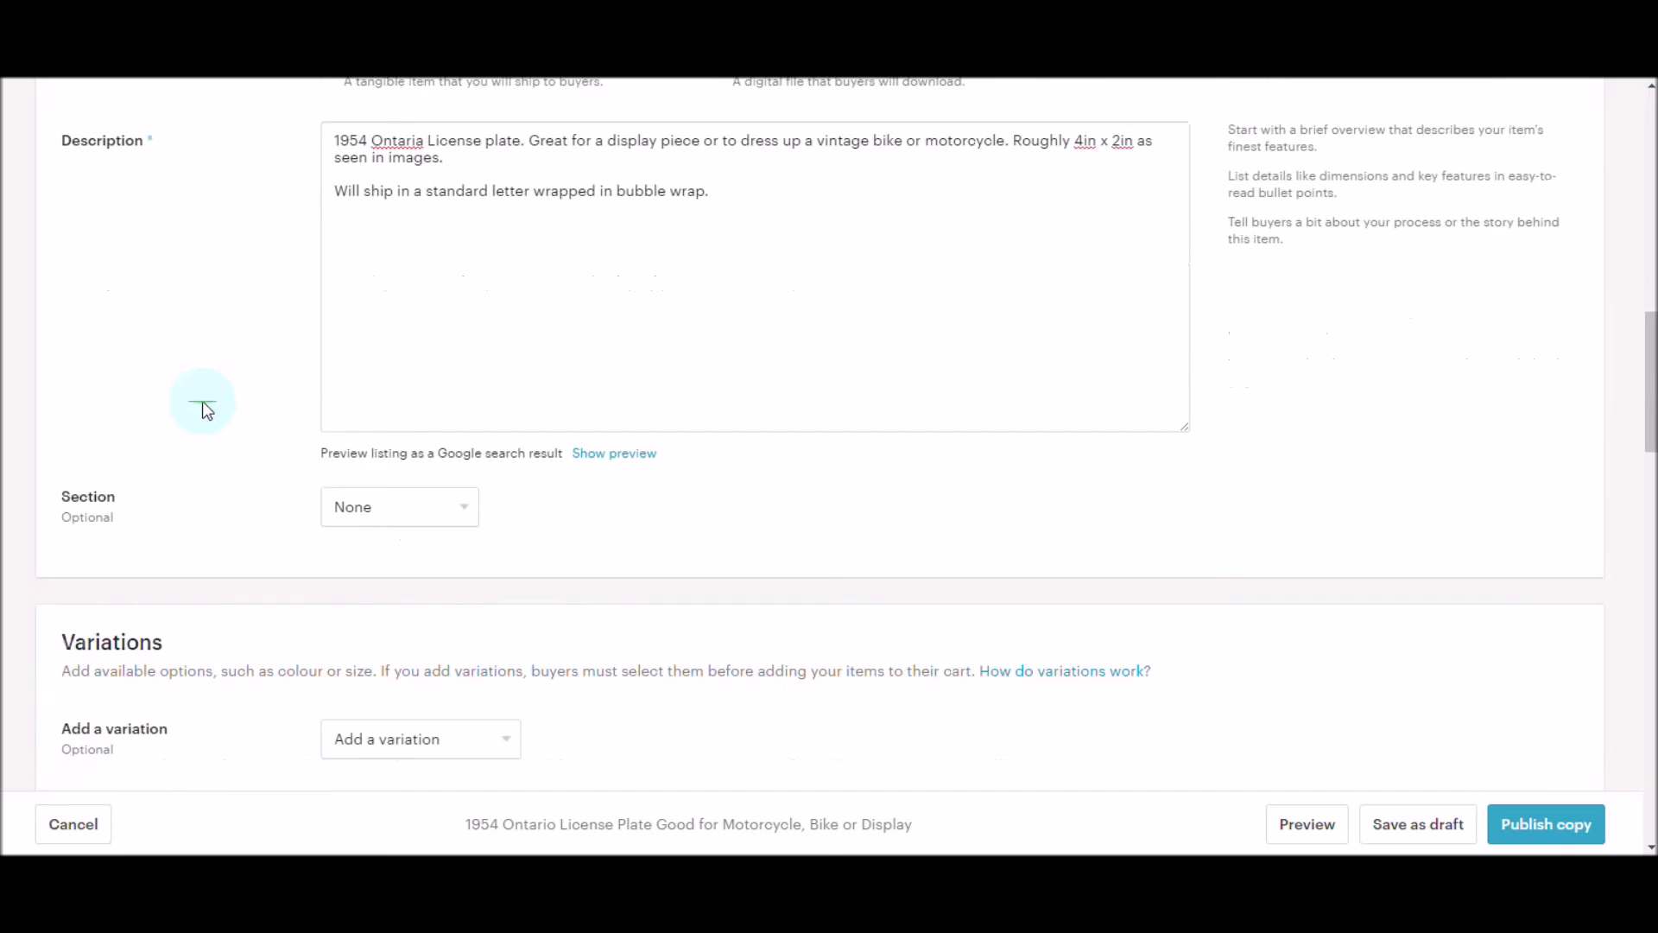
pyautogui.scroll(-4, 204, 406)
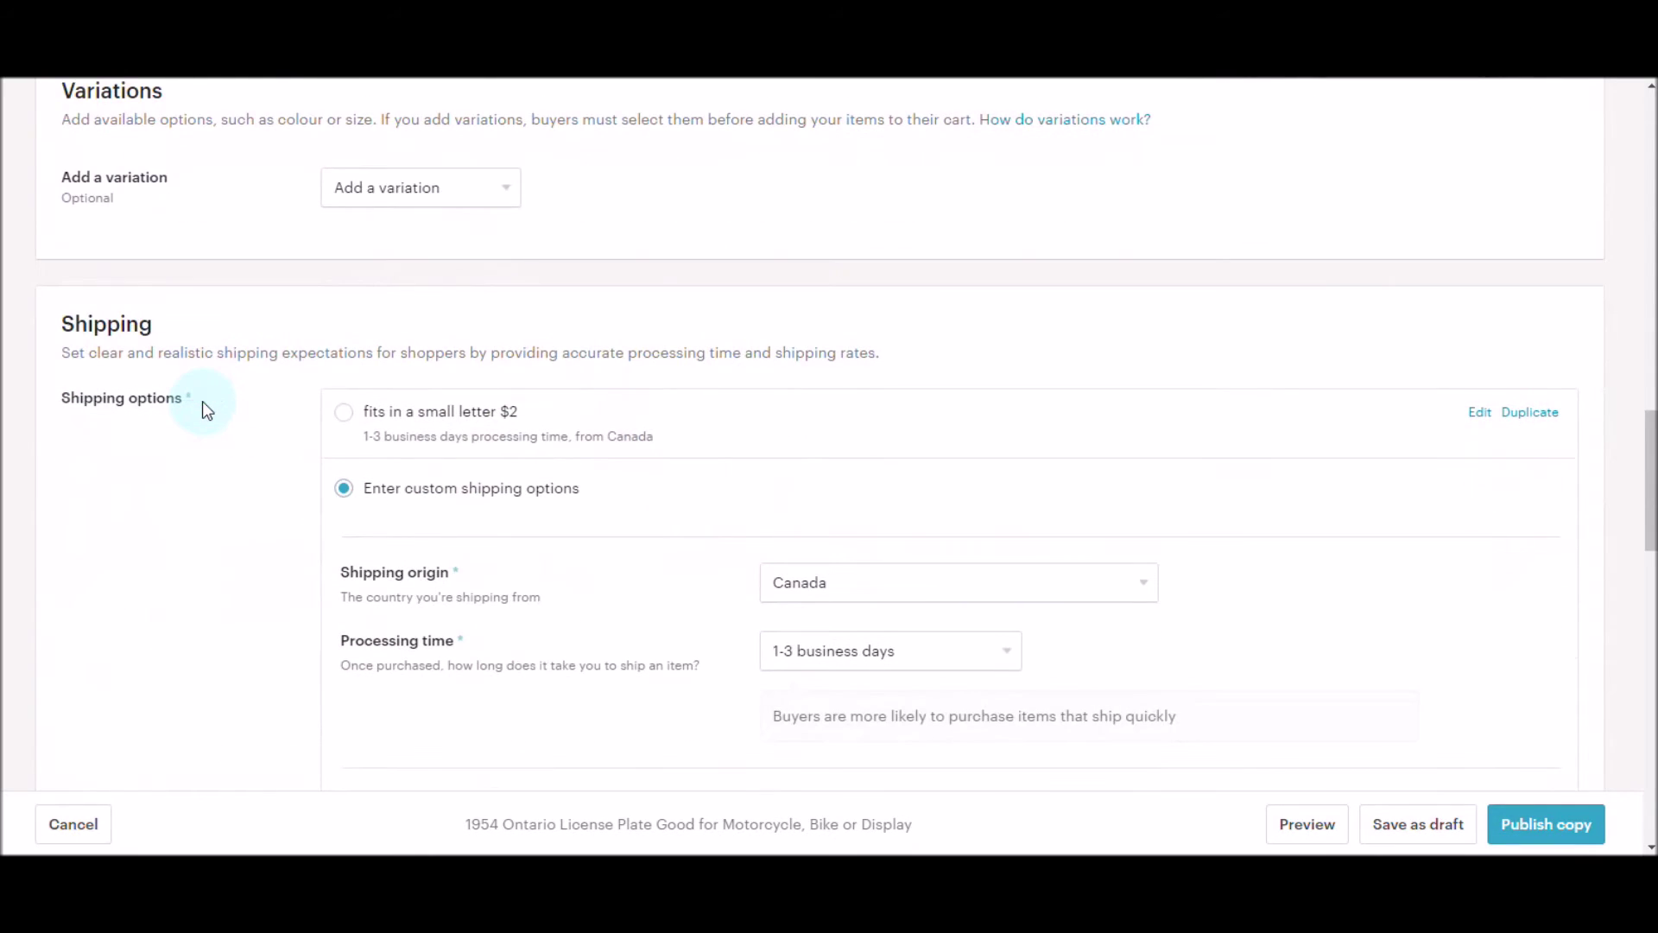
pyautogui.scroll(-4, 202, 401)
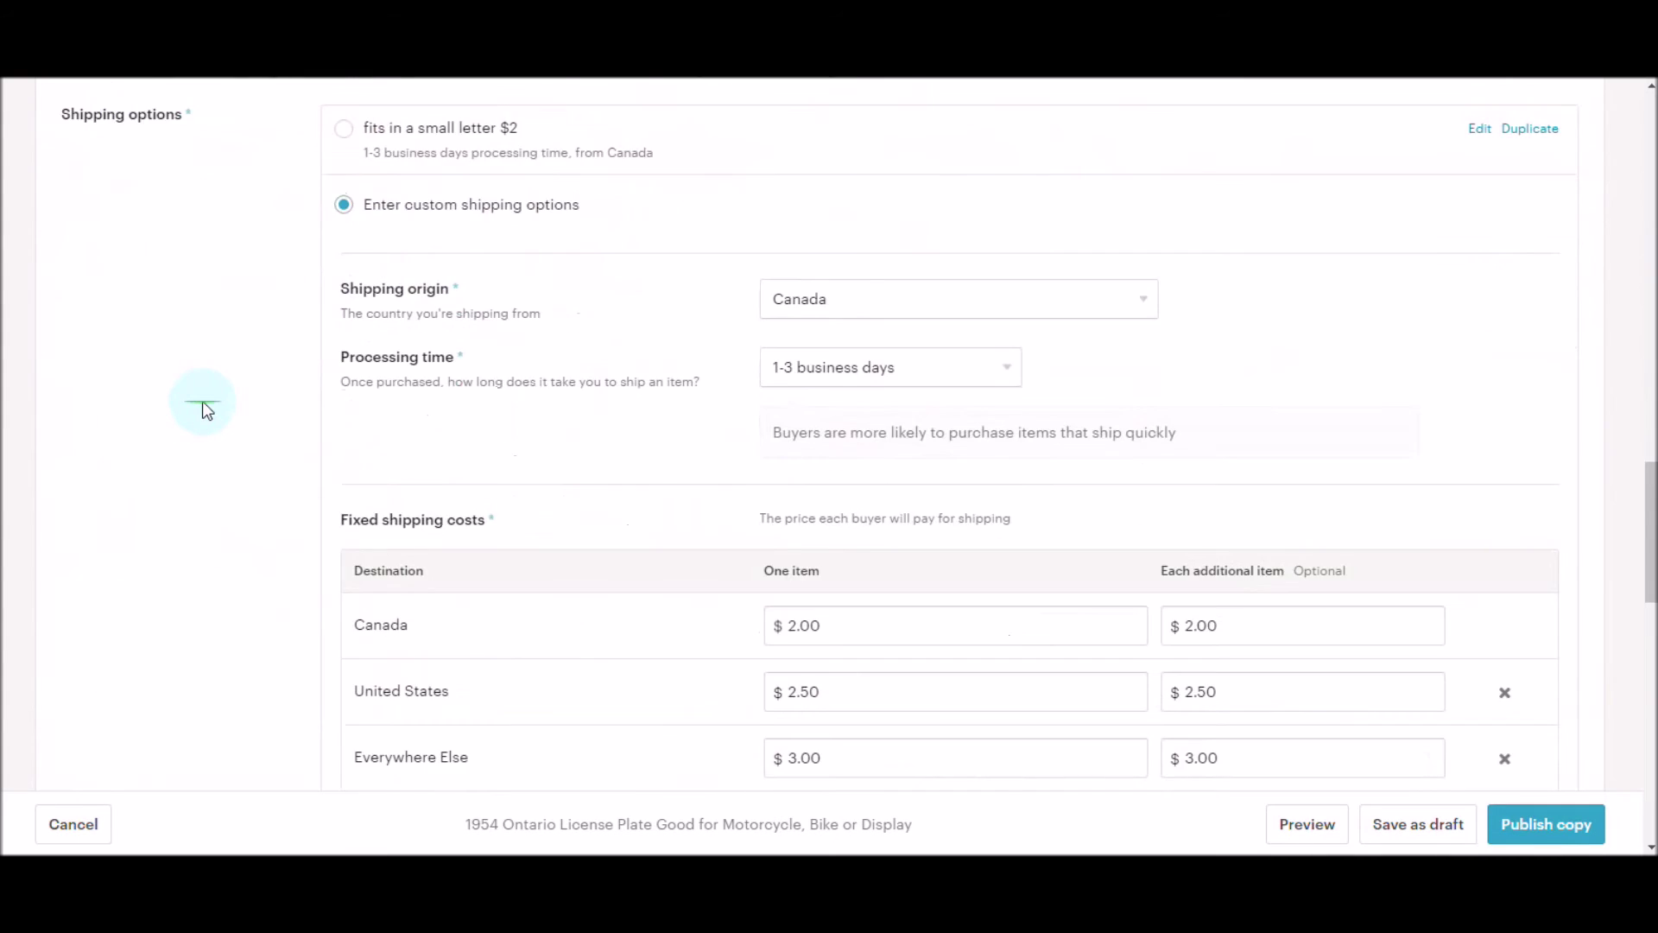
pyautogui.scroll(-5, 202, 401)
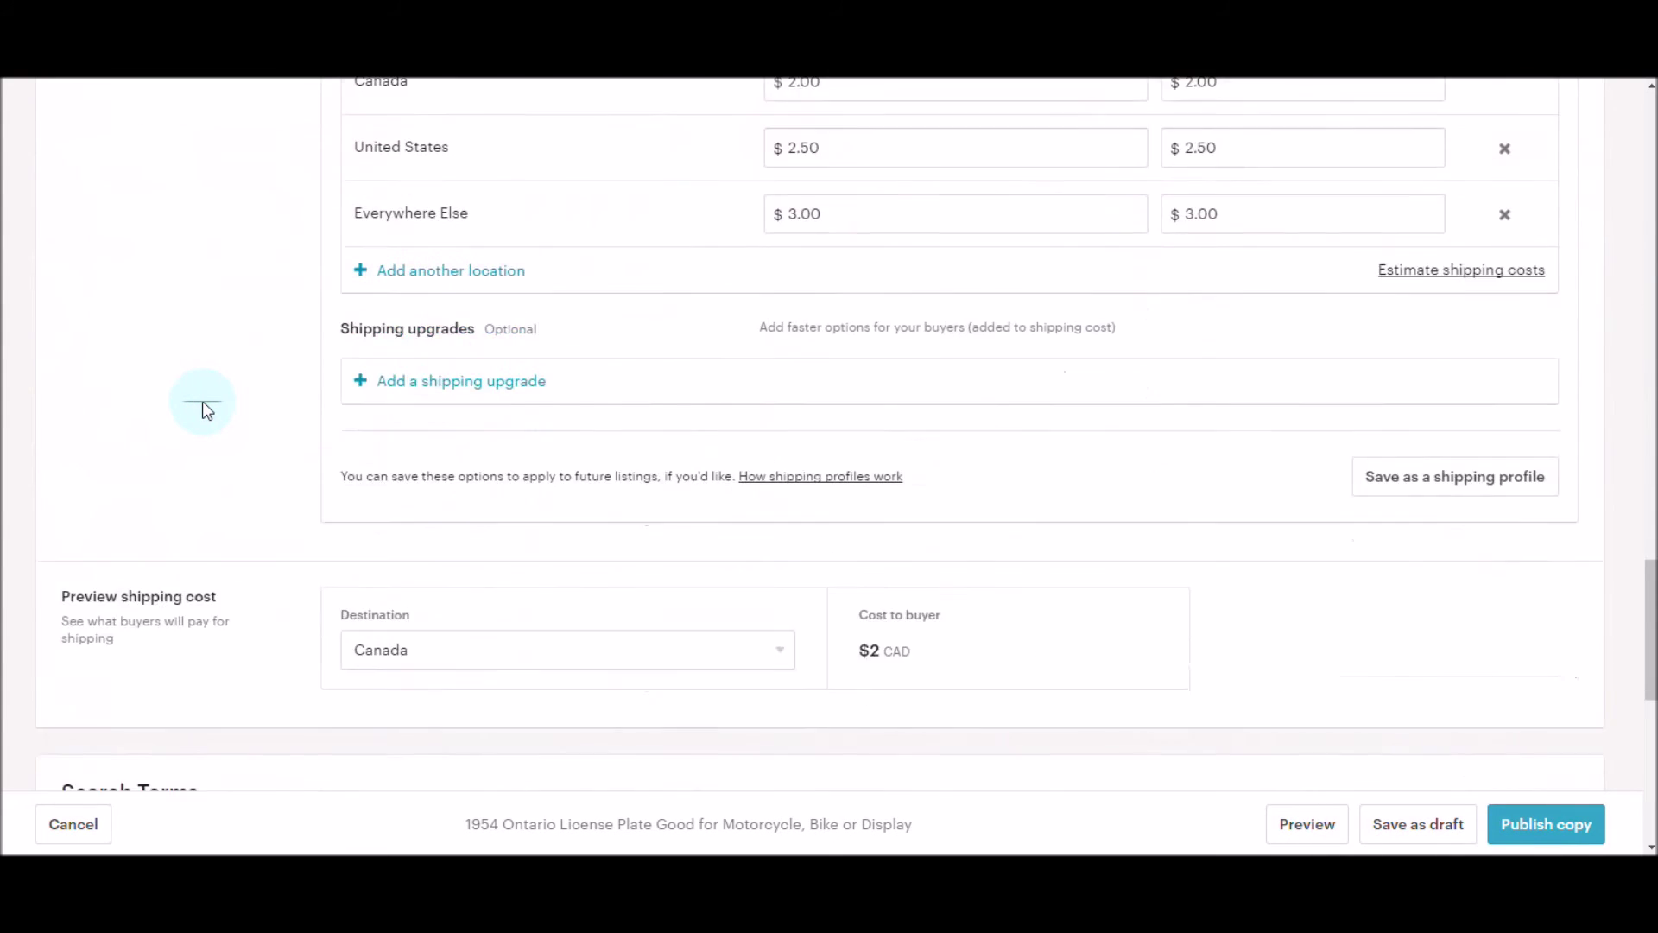
pyautogui.scroll(-5, 203, 403)
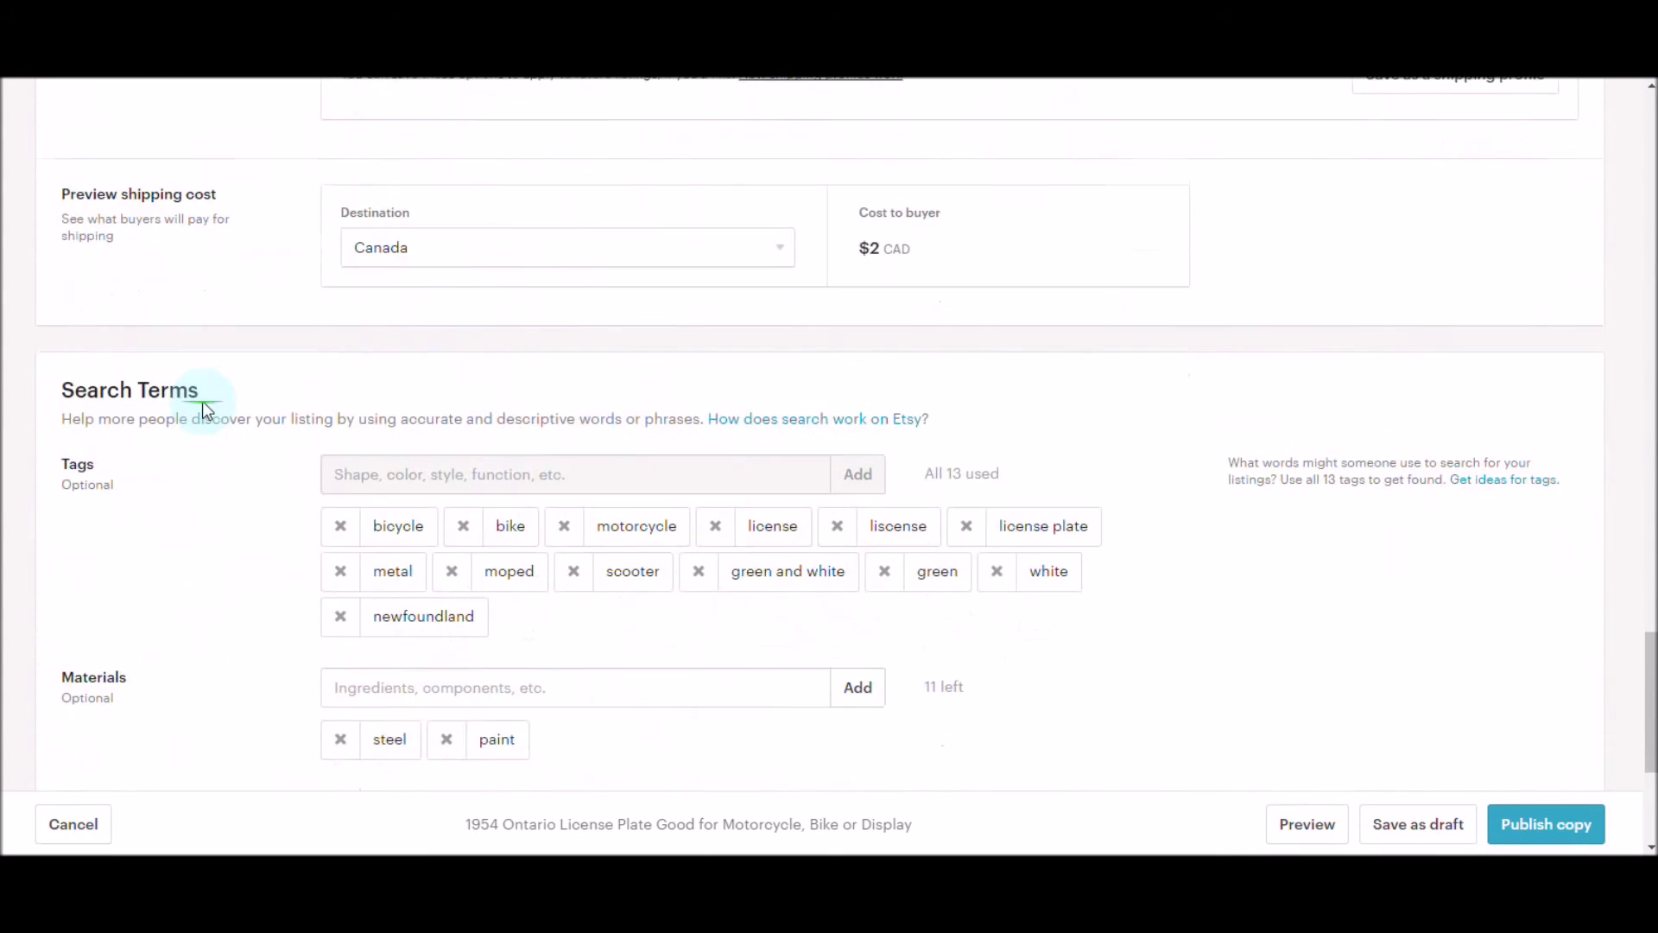
pyautogui.scroll(-1, 215, 509)
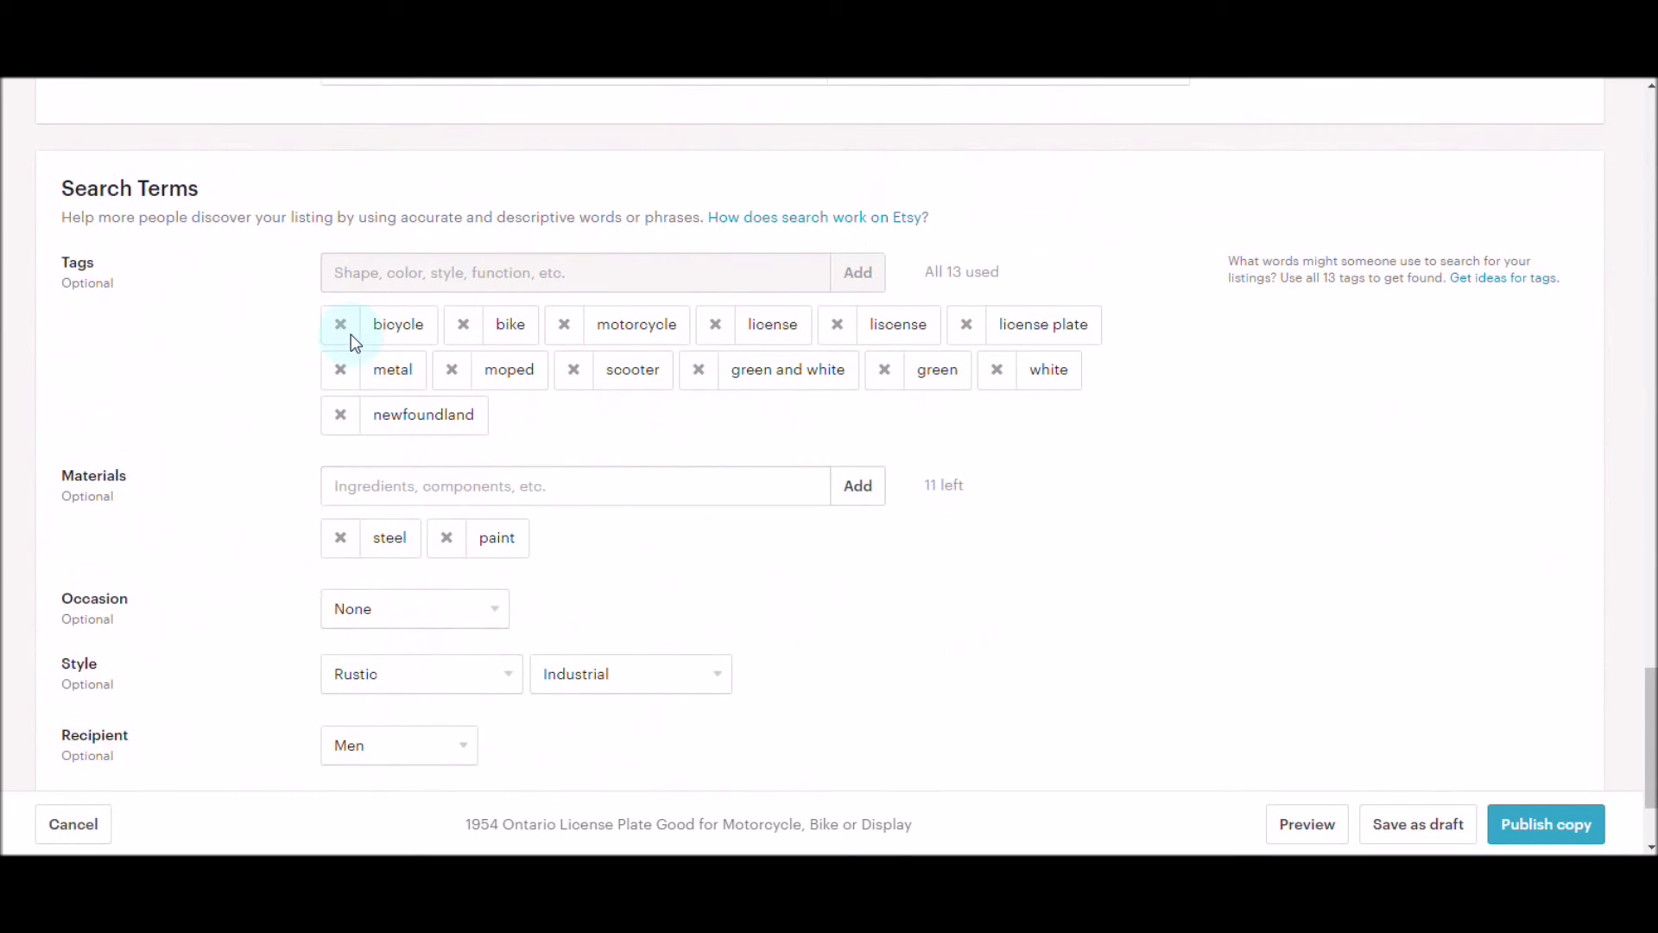
# Step: Remove the green and white, green and newfoundland tags
pyautogui.click(701, 380)
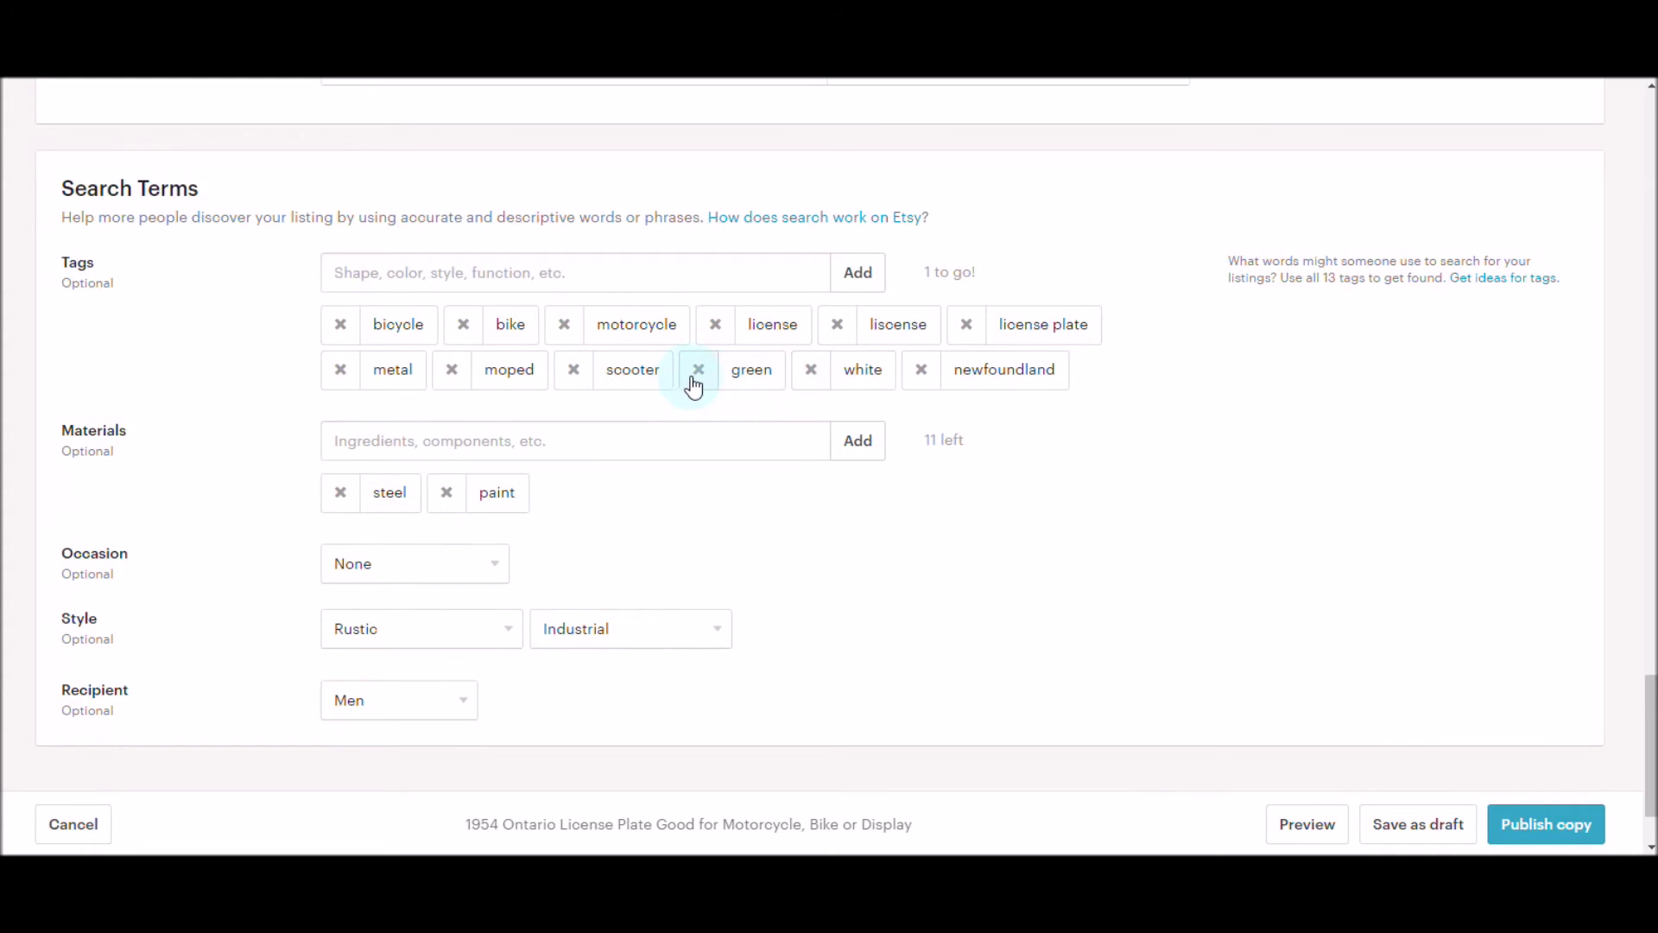
pyautogui.click(696, 385)
pyautogui.click(696, 385)
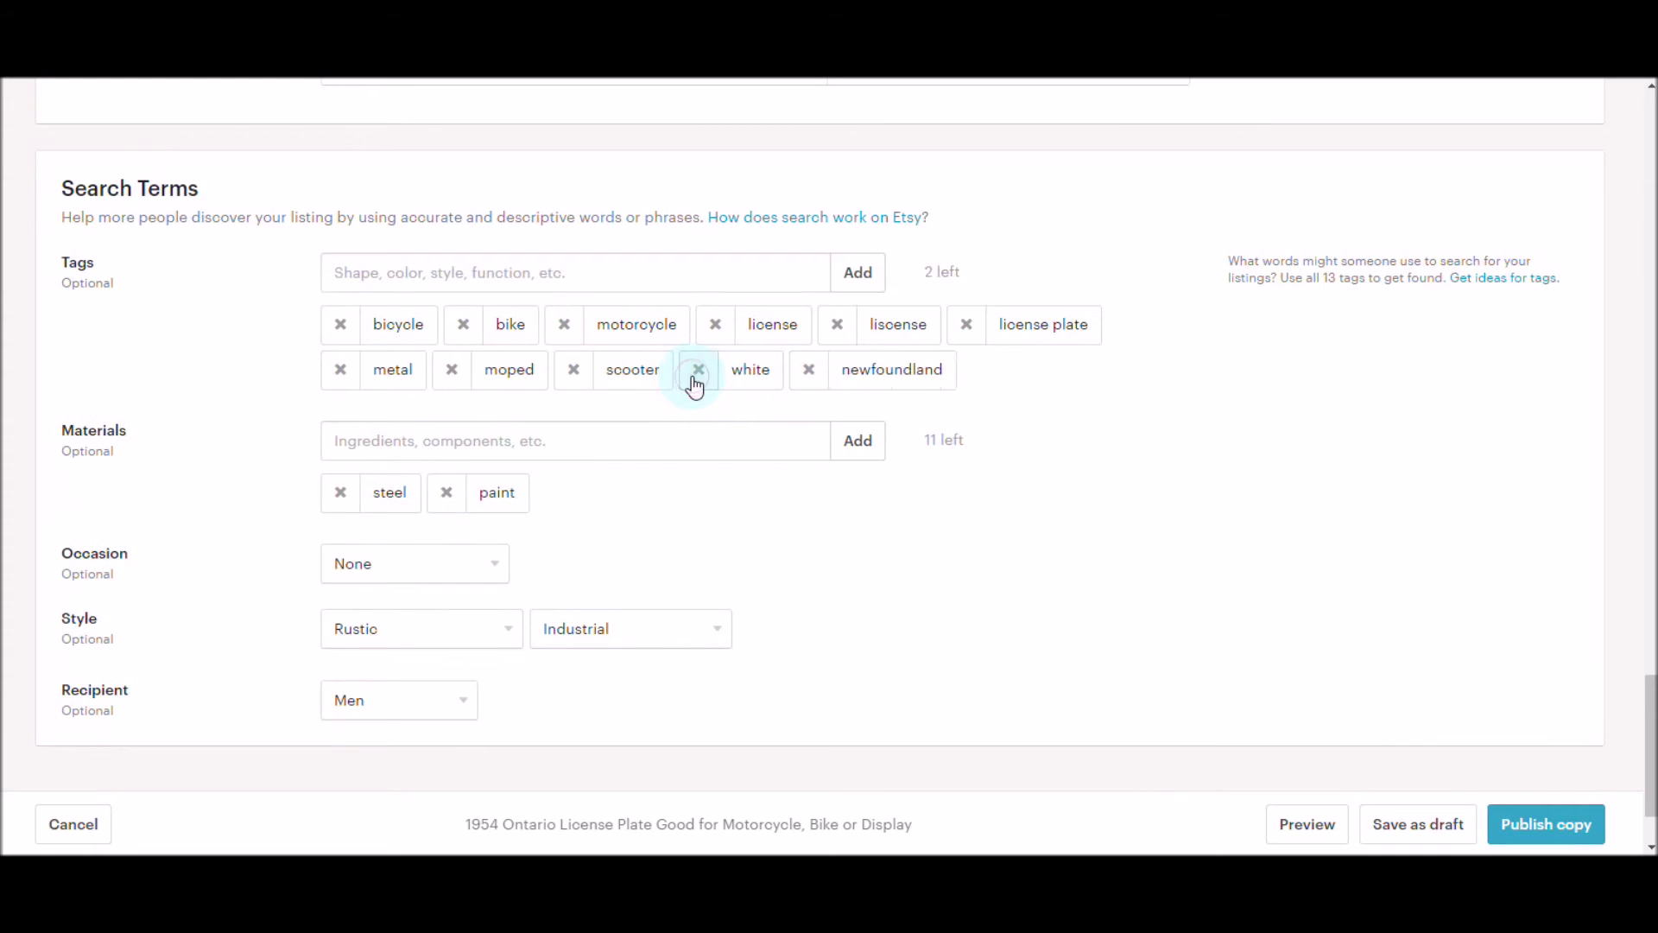
pyautogui.click(812, 373)
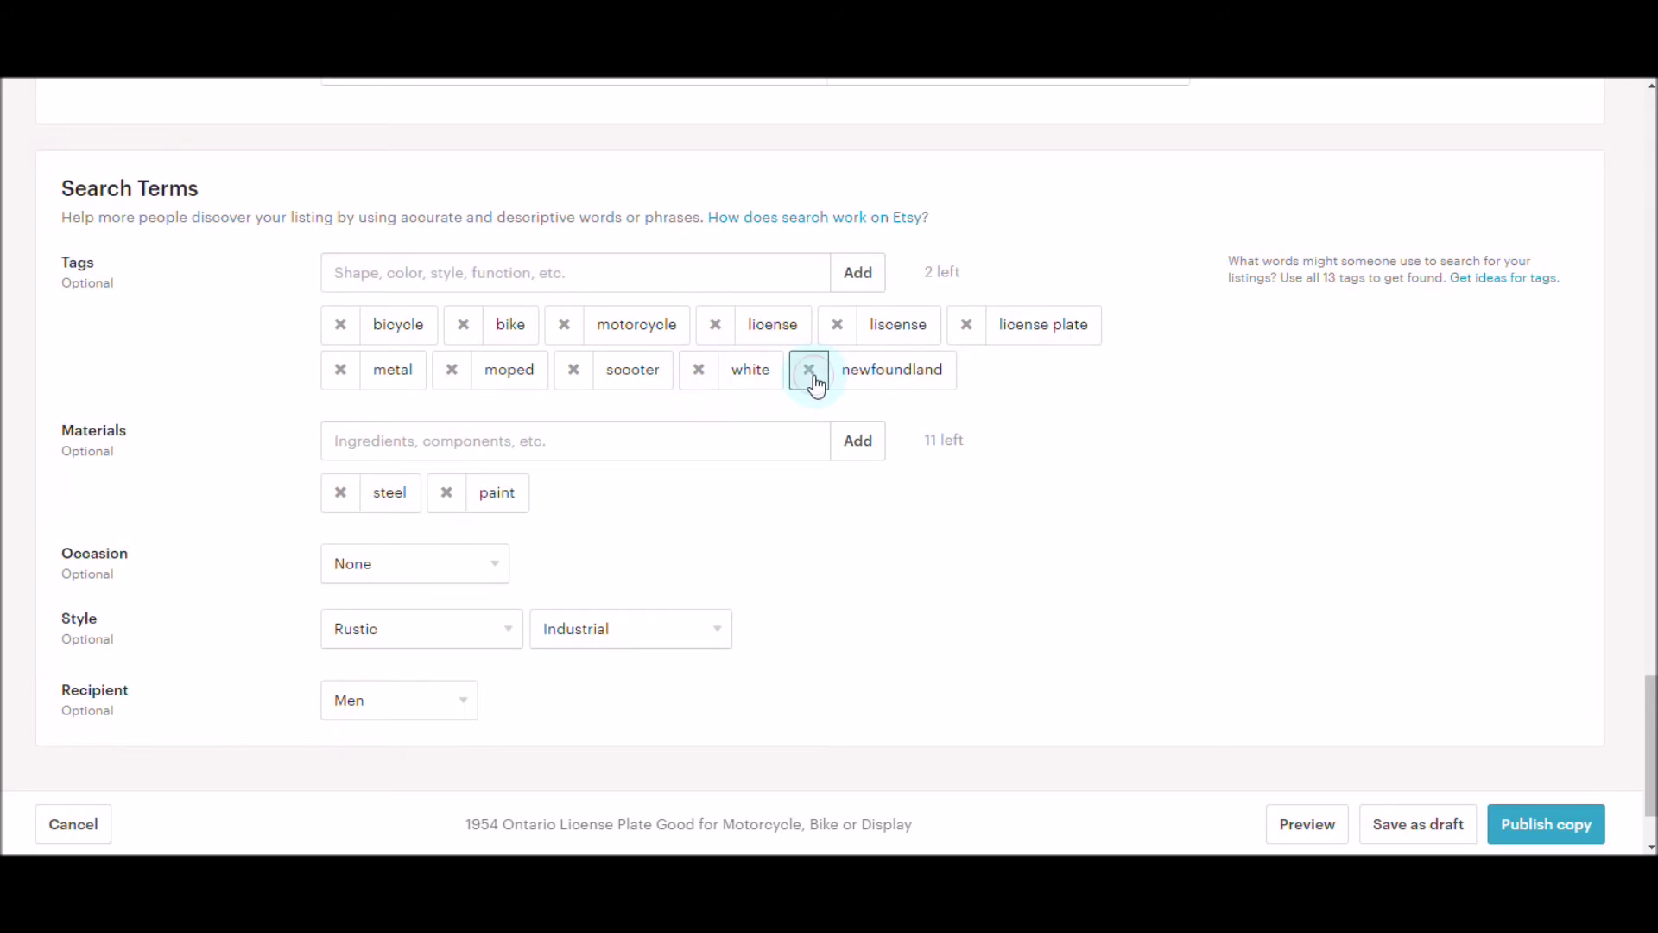
# Step: Add the tags ontario, blue and white, and blue
pyautogui.click(557, 266)
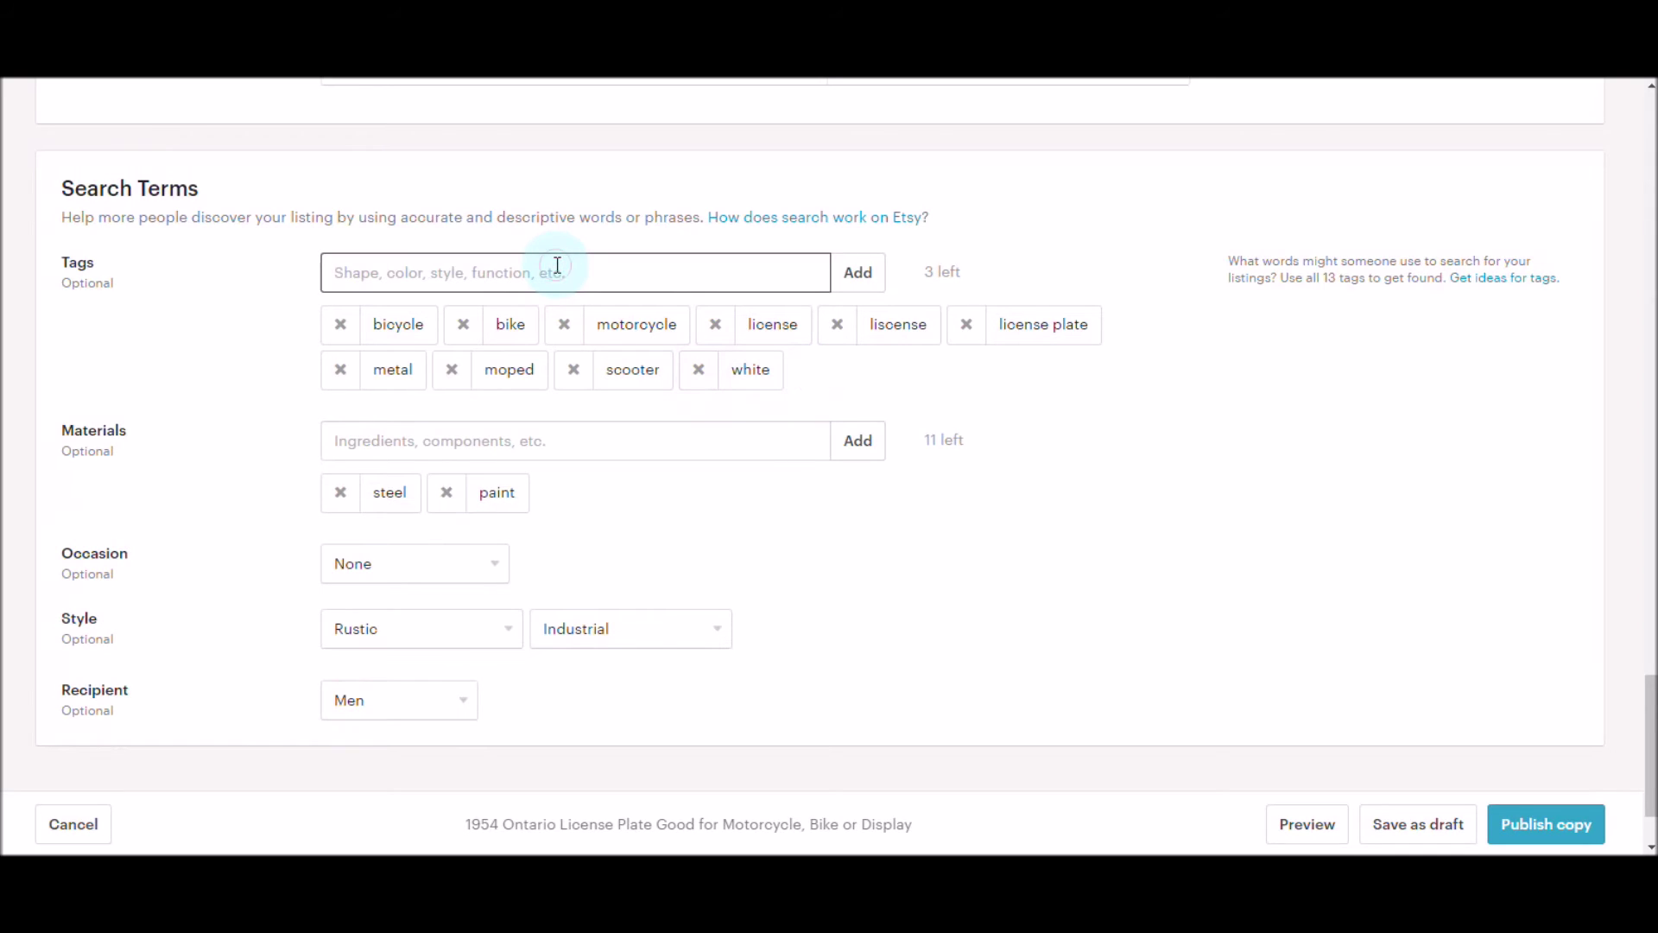
pyautogui.write('ontario')
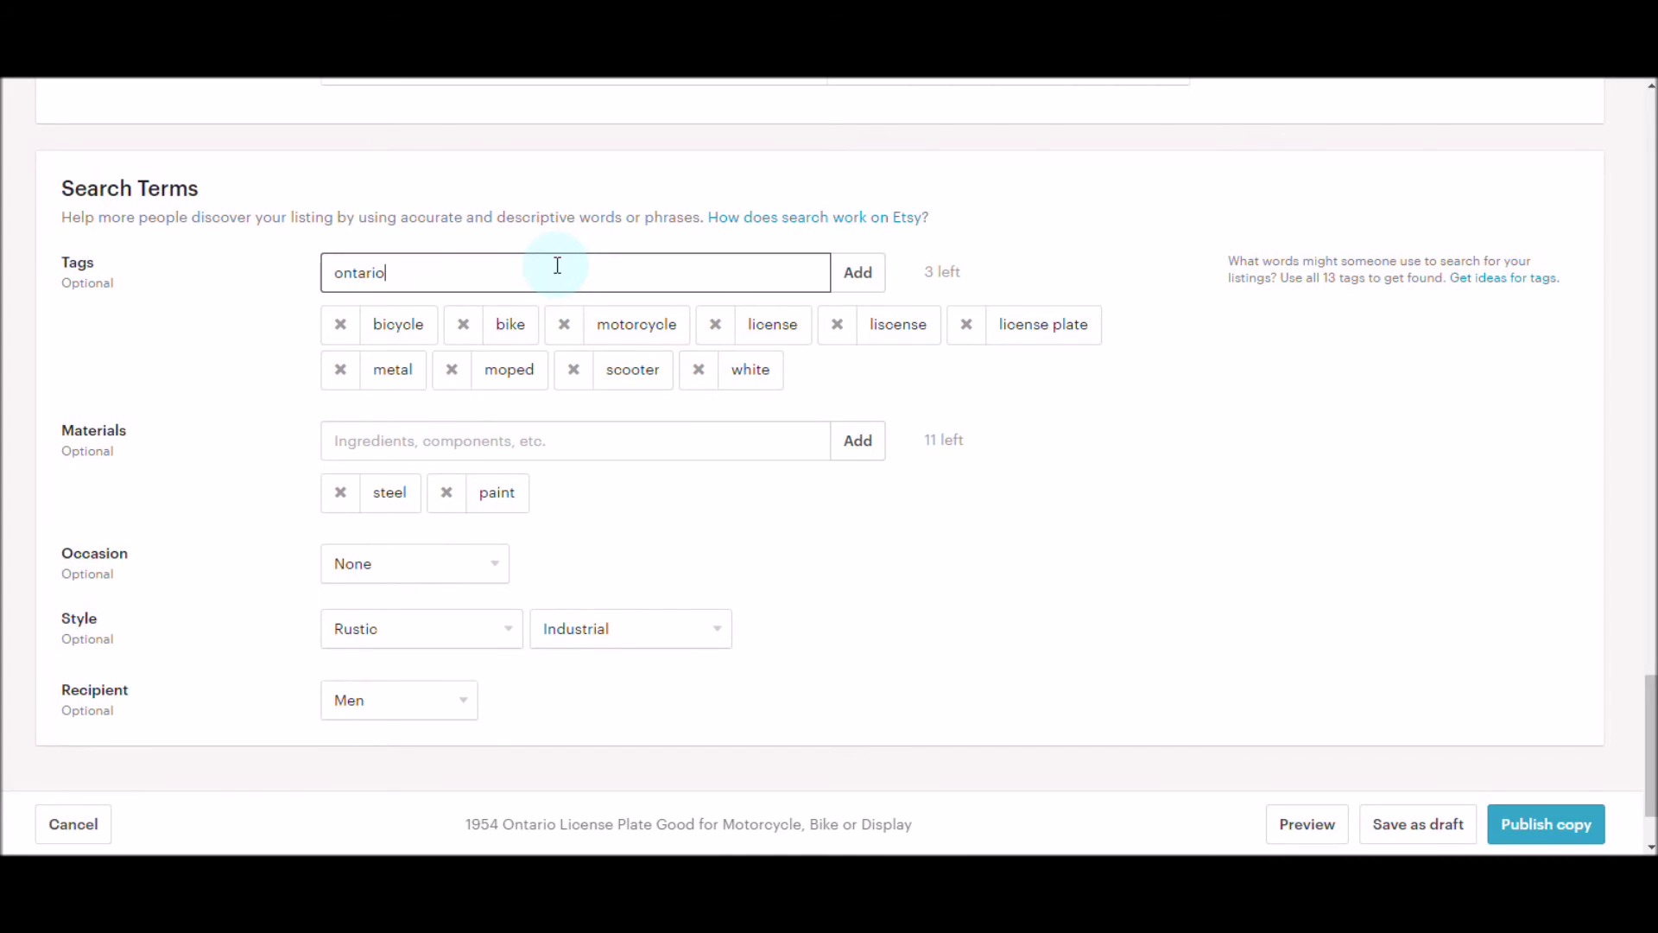
pyautogui.press('Return')
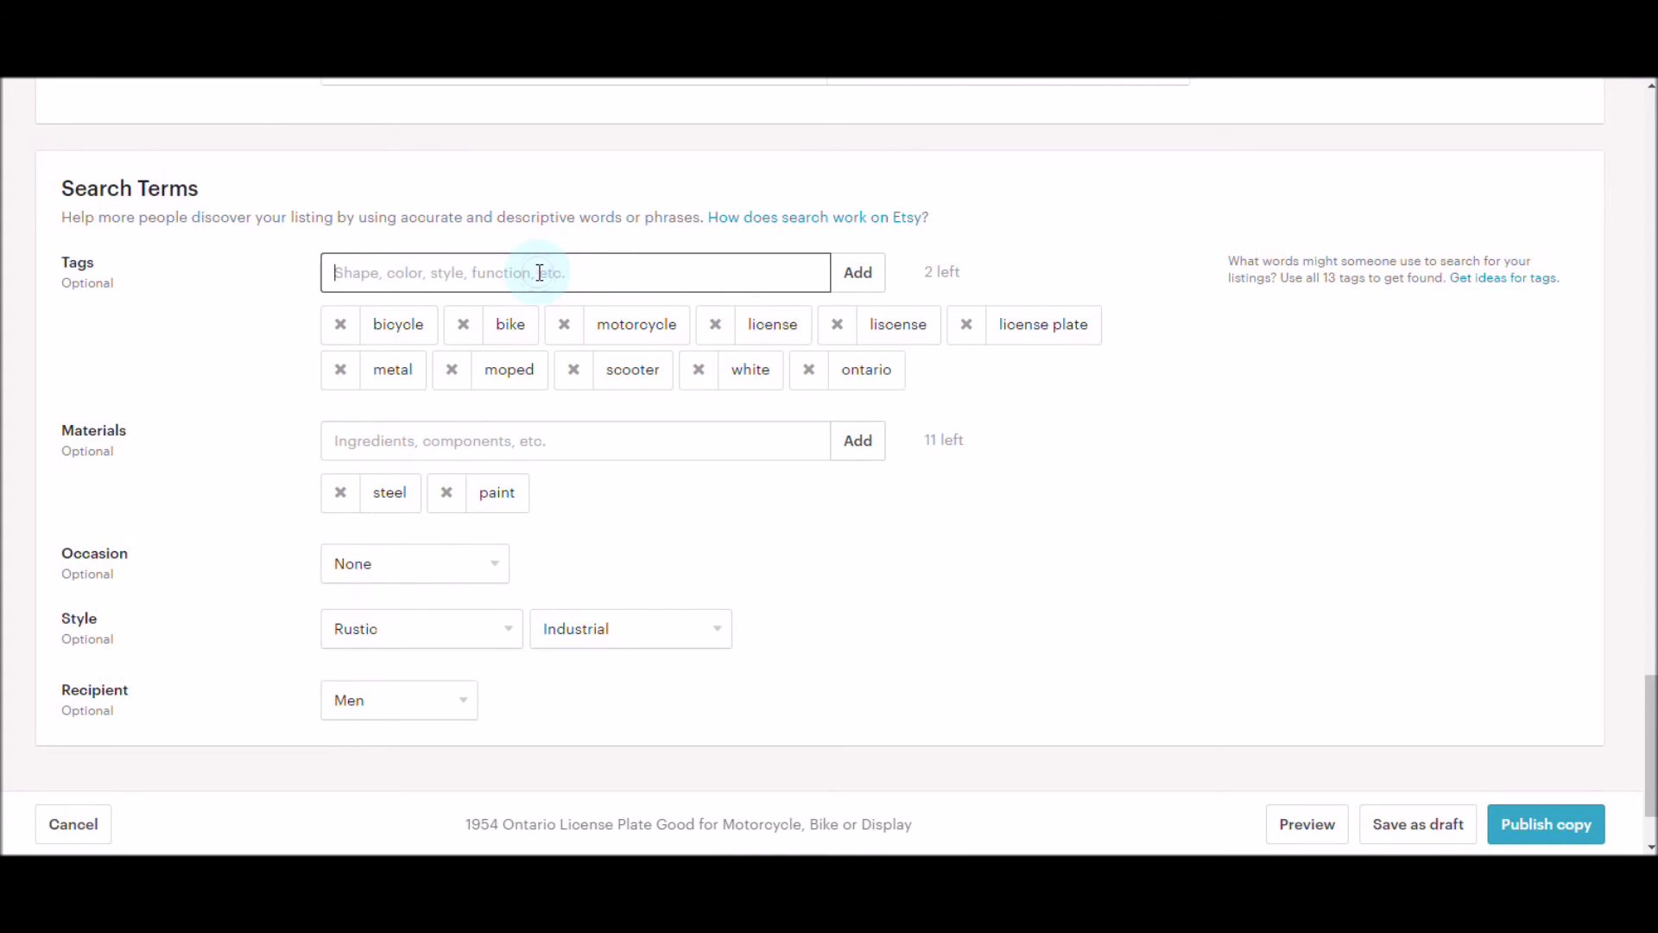
pyautogui.write('blue and white')
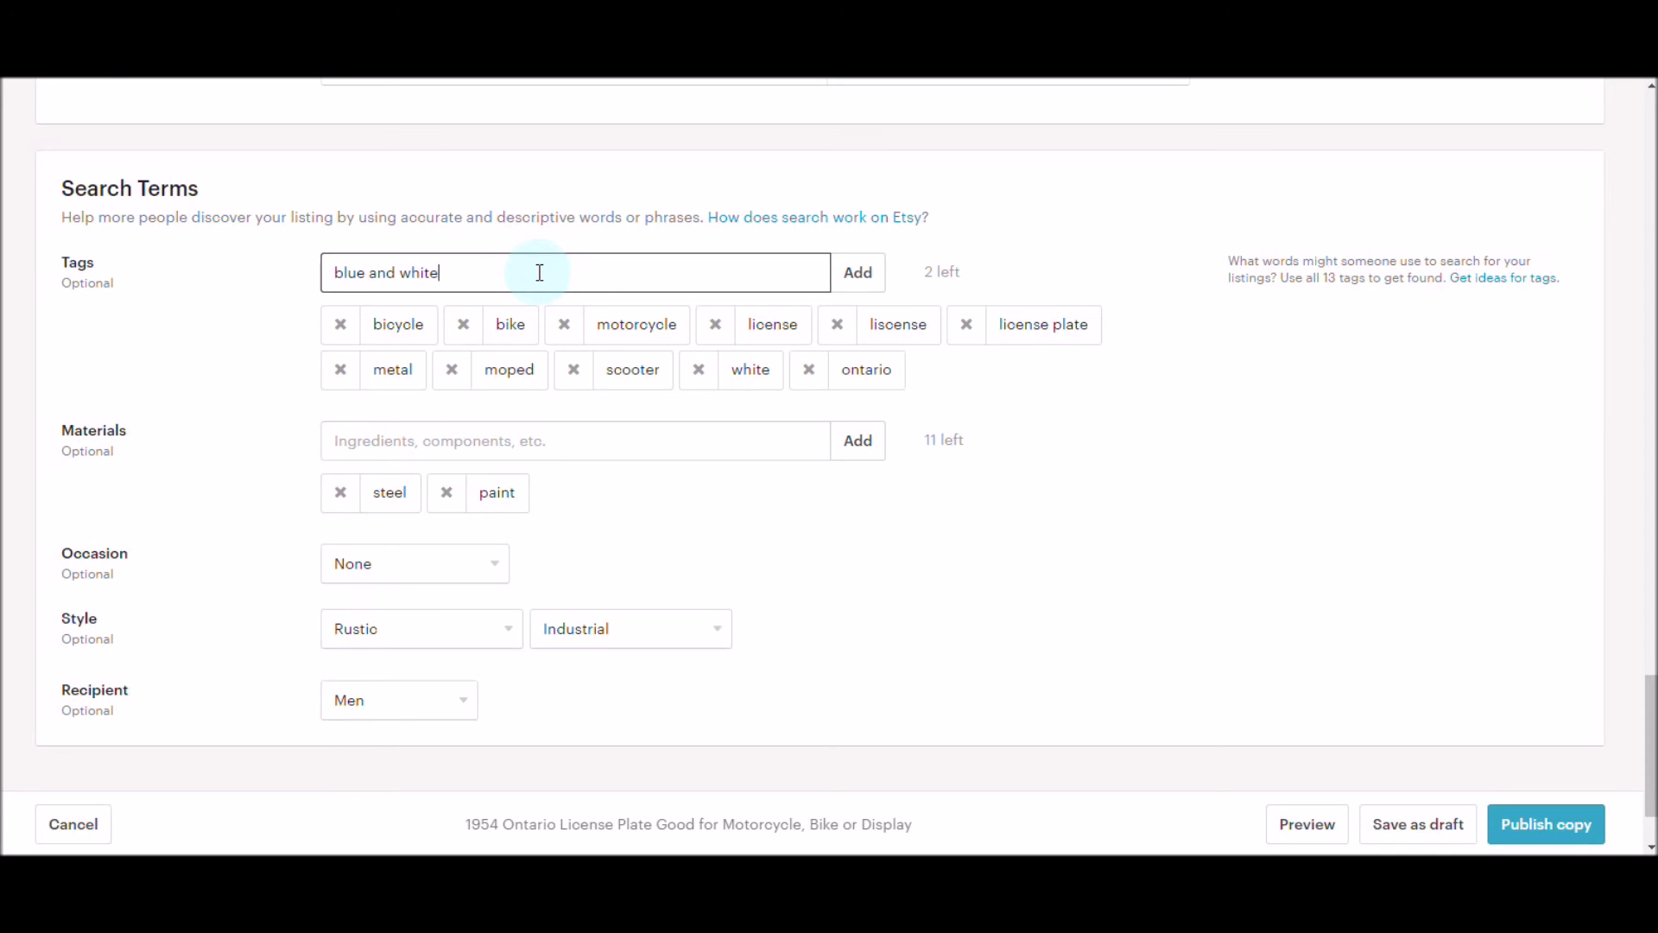
pyautogui.press('Return')
pyautogui.write('blue')
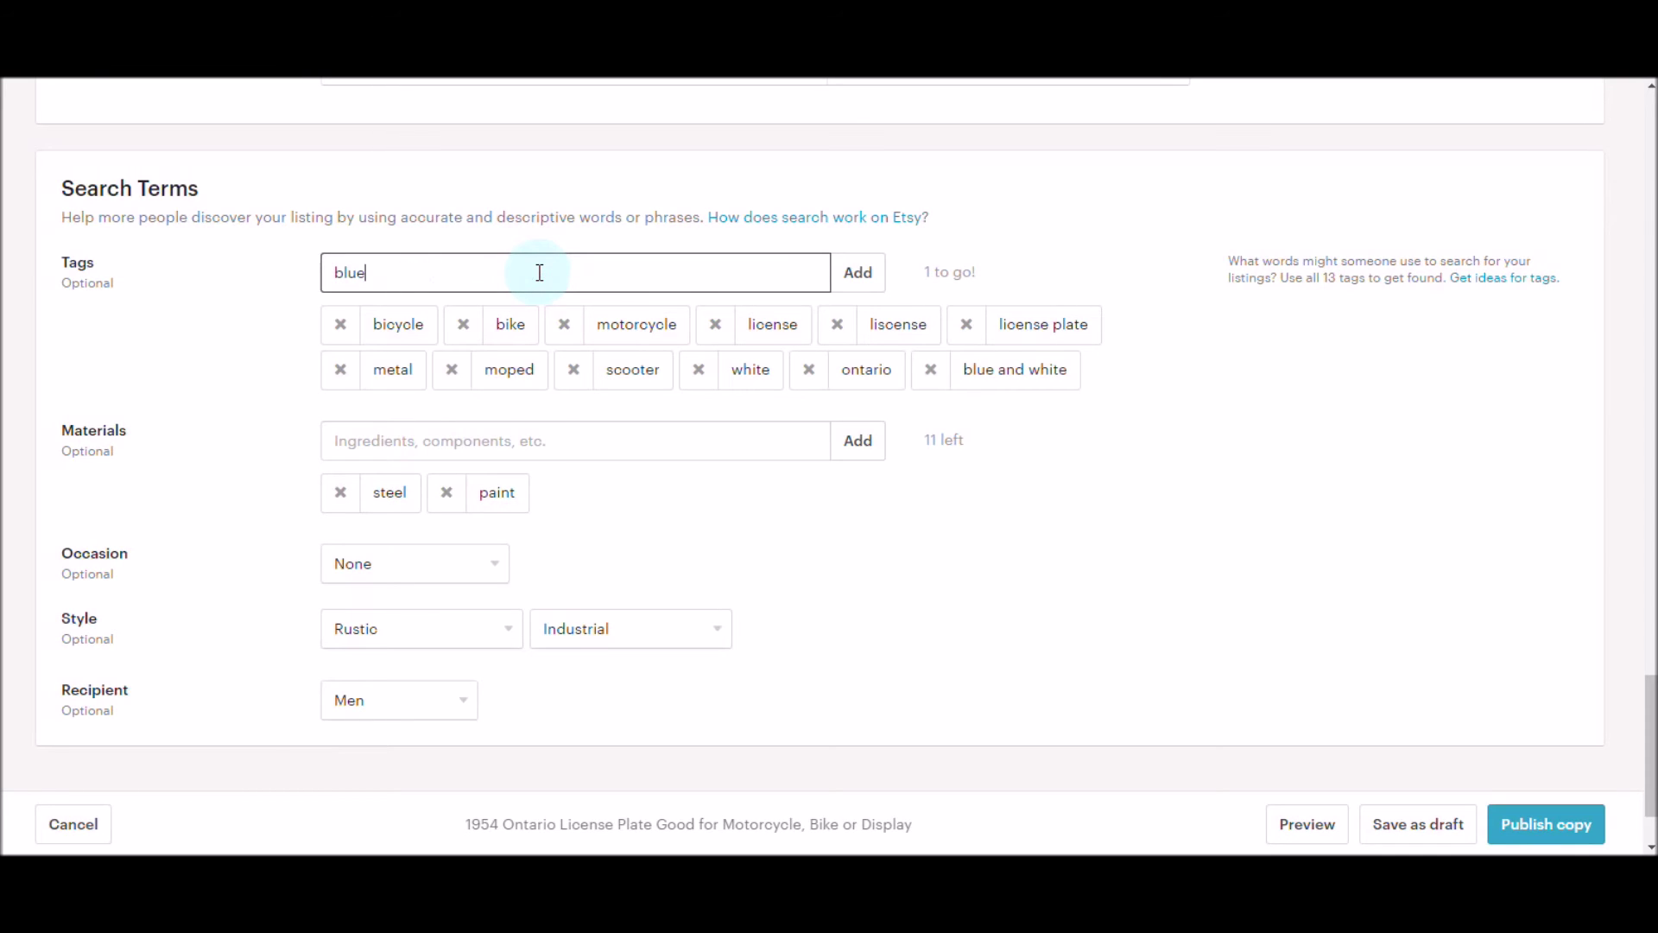
pyautogui.press('Return')
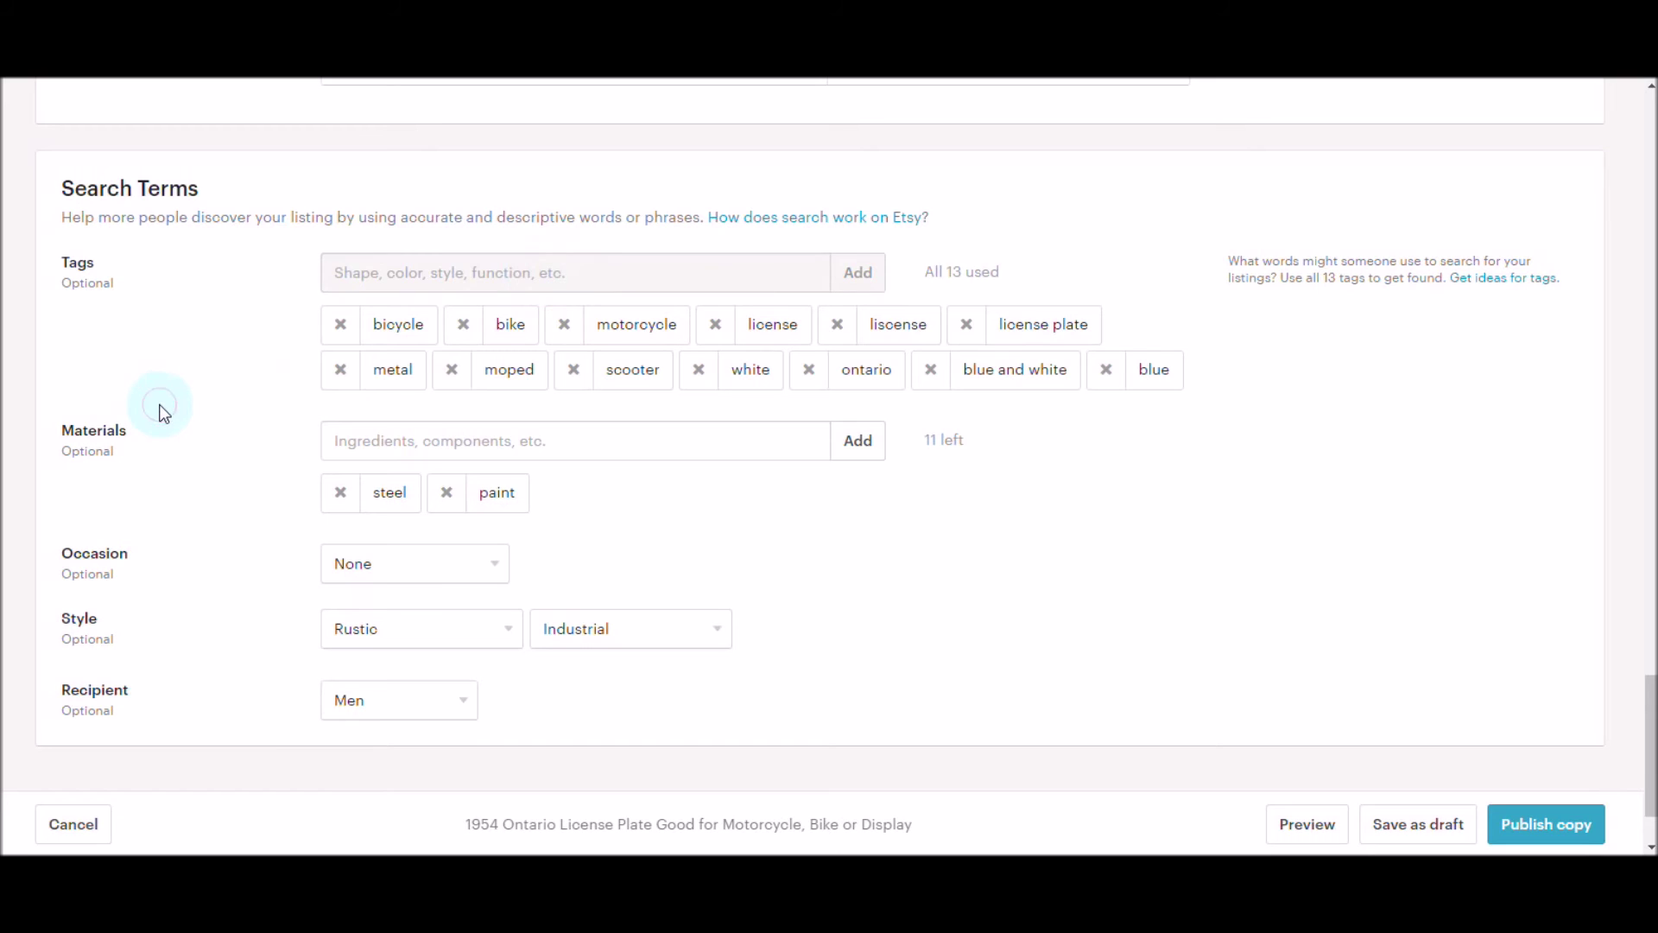
pyautogui.scroll(-3, 164, 413)
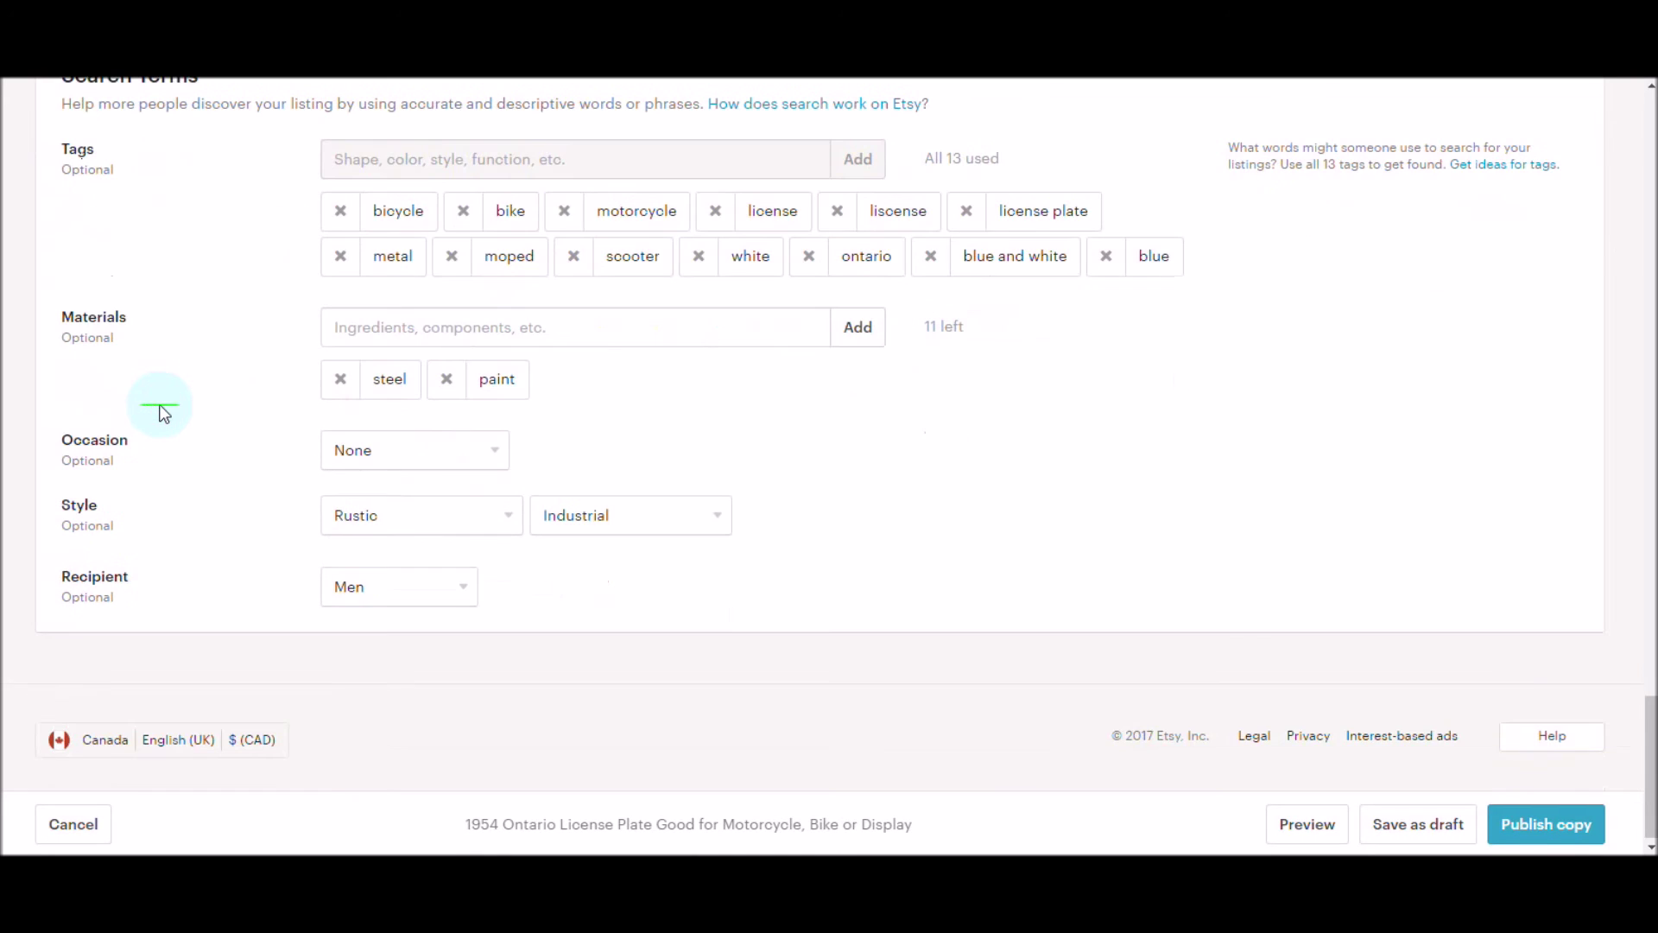
# Step: Move the plate-on-wood photo into the Primary slot, ahead of the tape-measure shot
pyautogui.scroll(9, 164, 413)
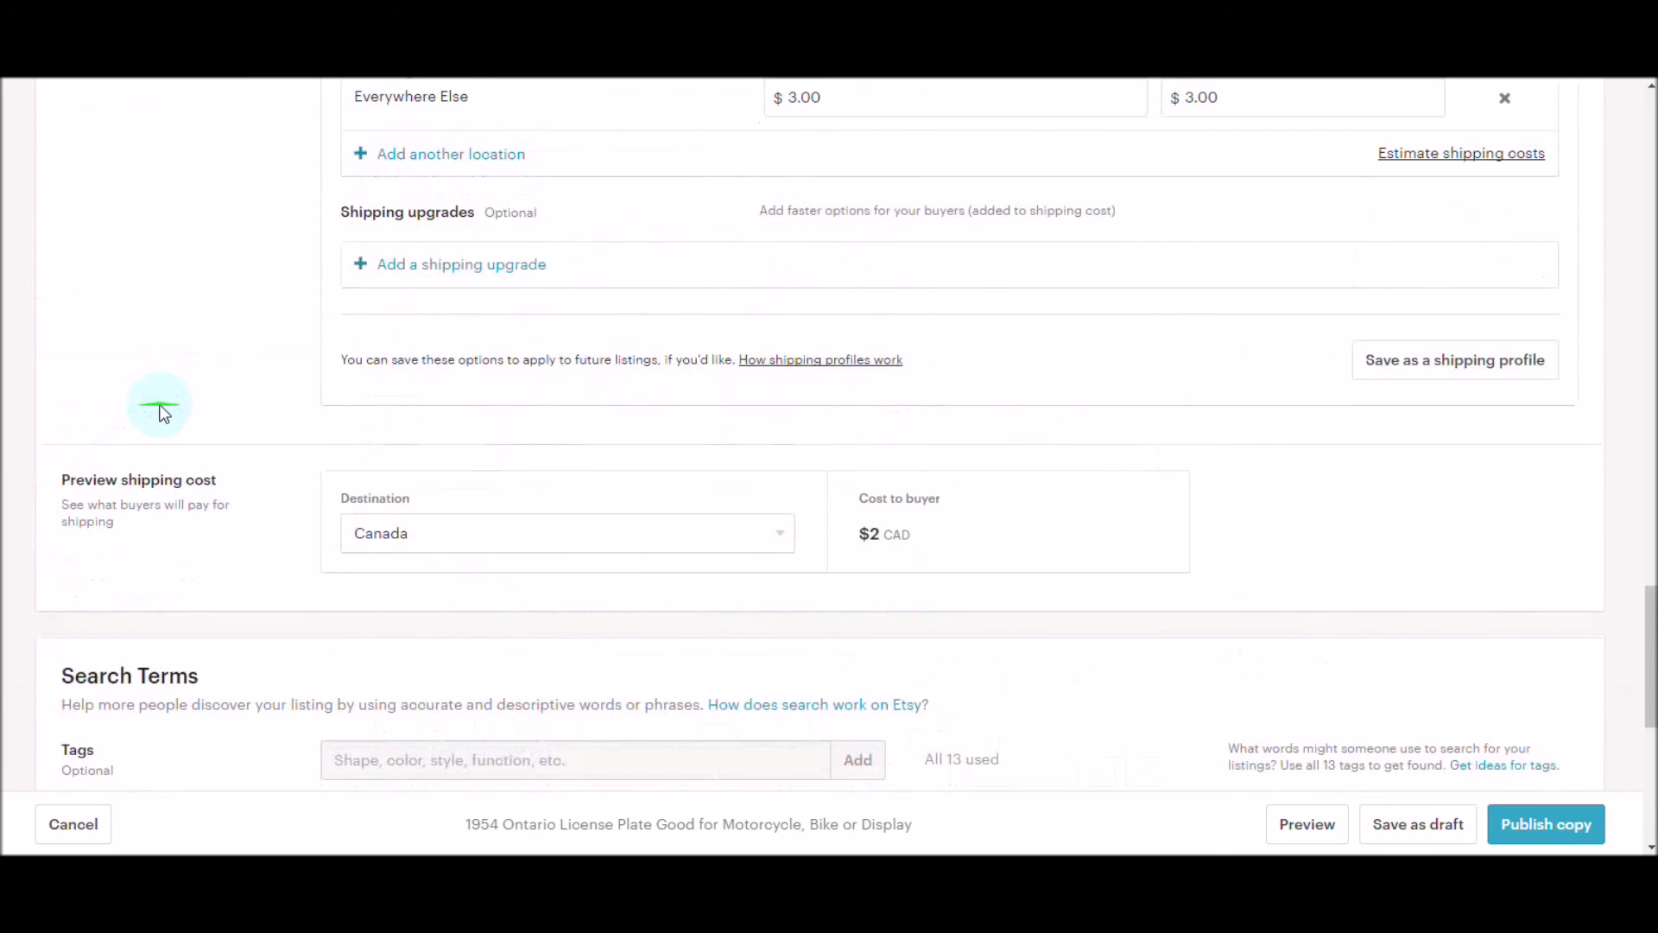
pyautogui.scroll(10, 164, 412)
pyautogui.scroll(5, 164, 413)
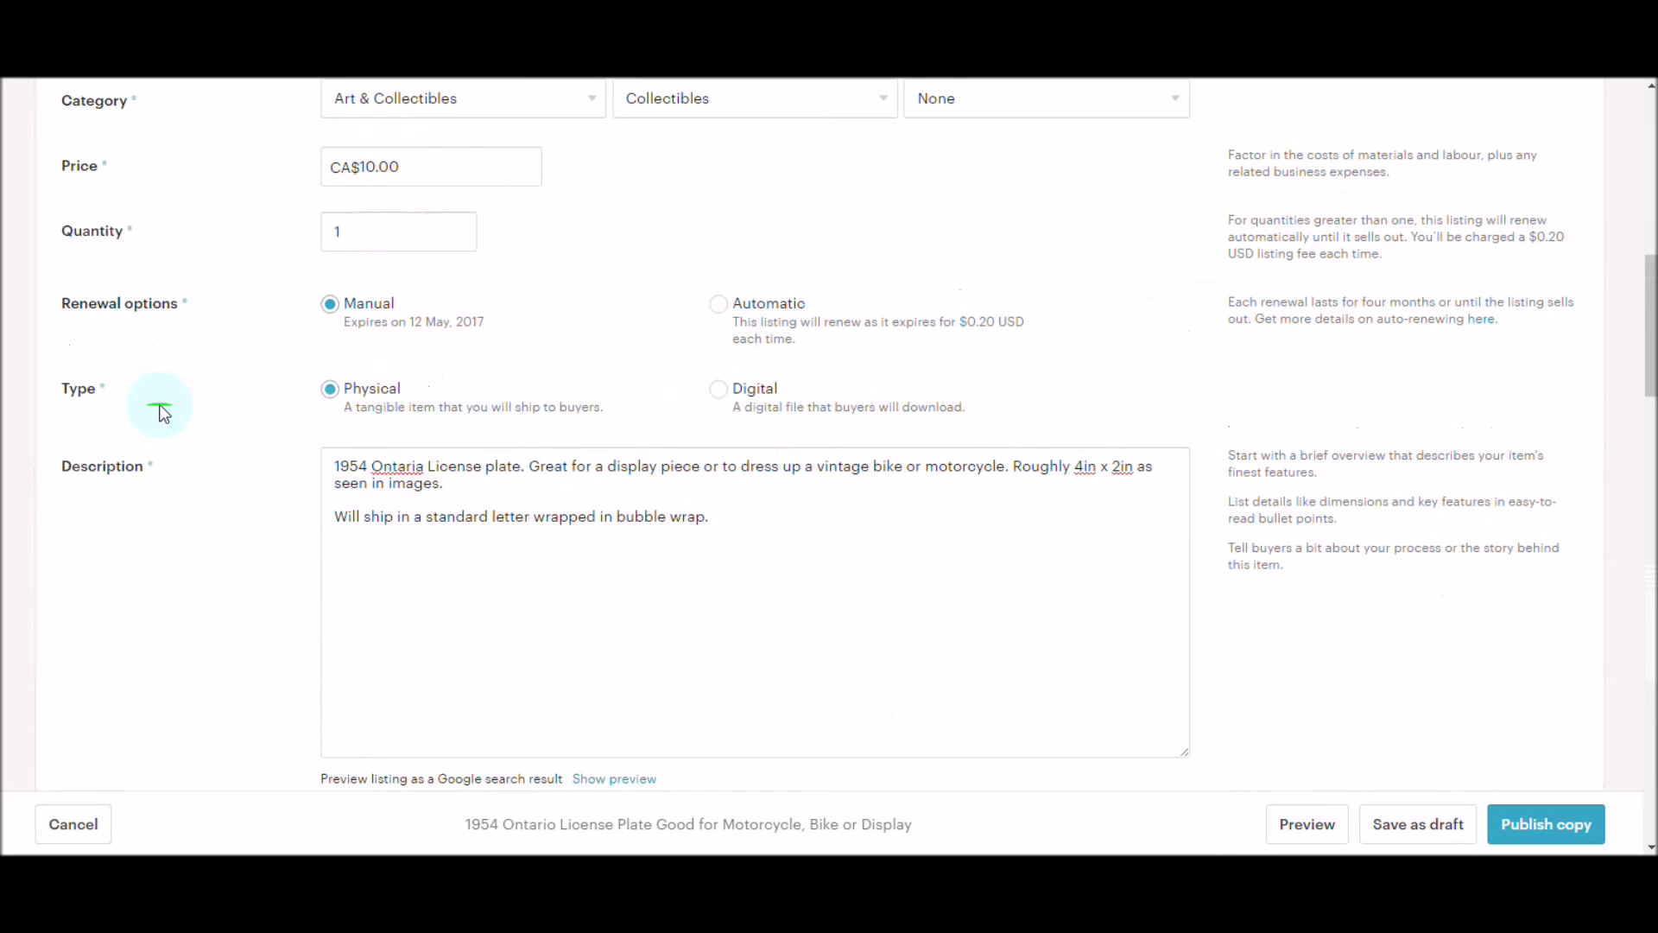
pyautogui.scroll(7, 164, 413)
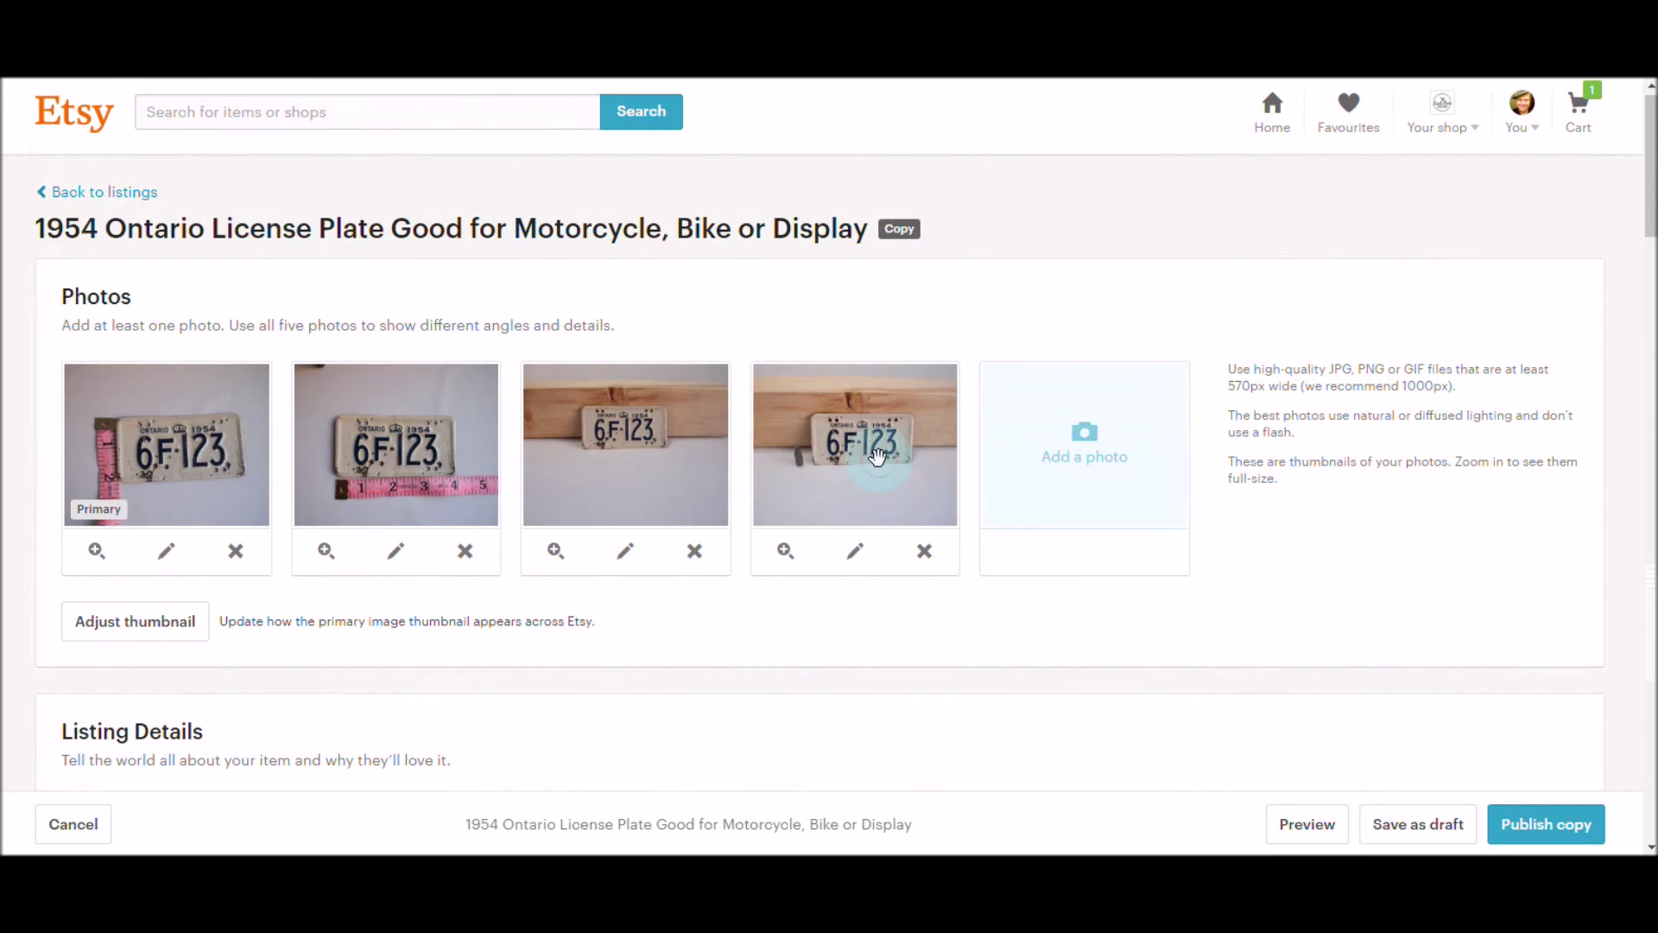
pyautogui.moveTo(877, 455); pyautogui.dragTo(115, 453)
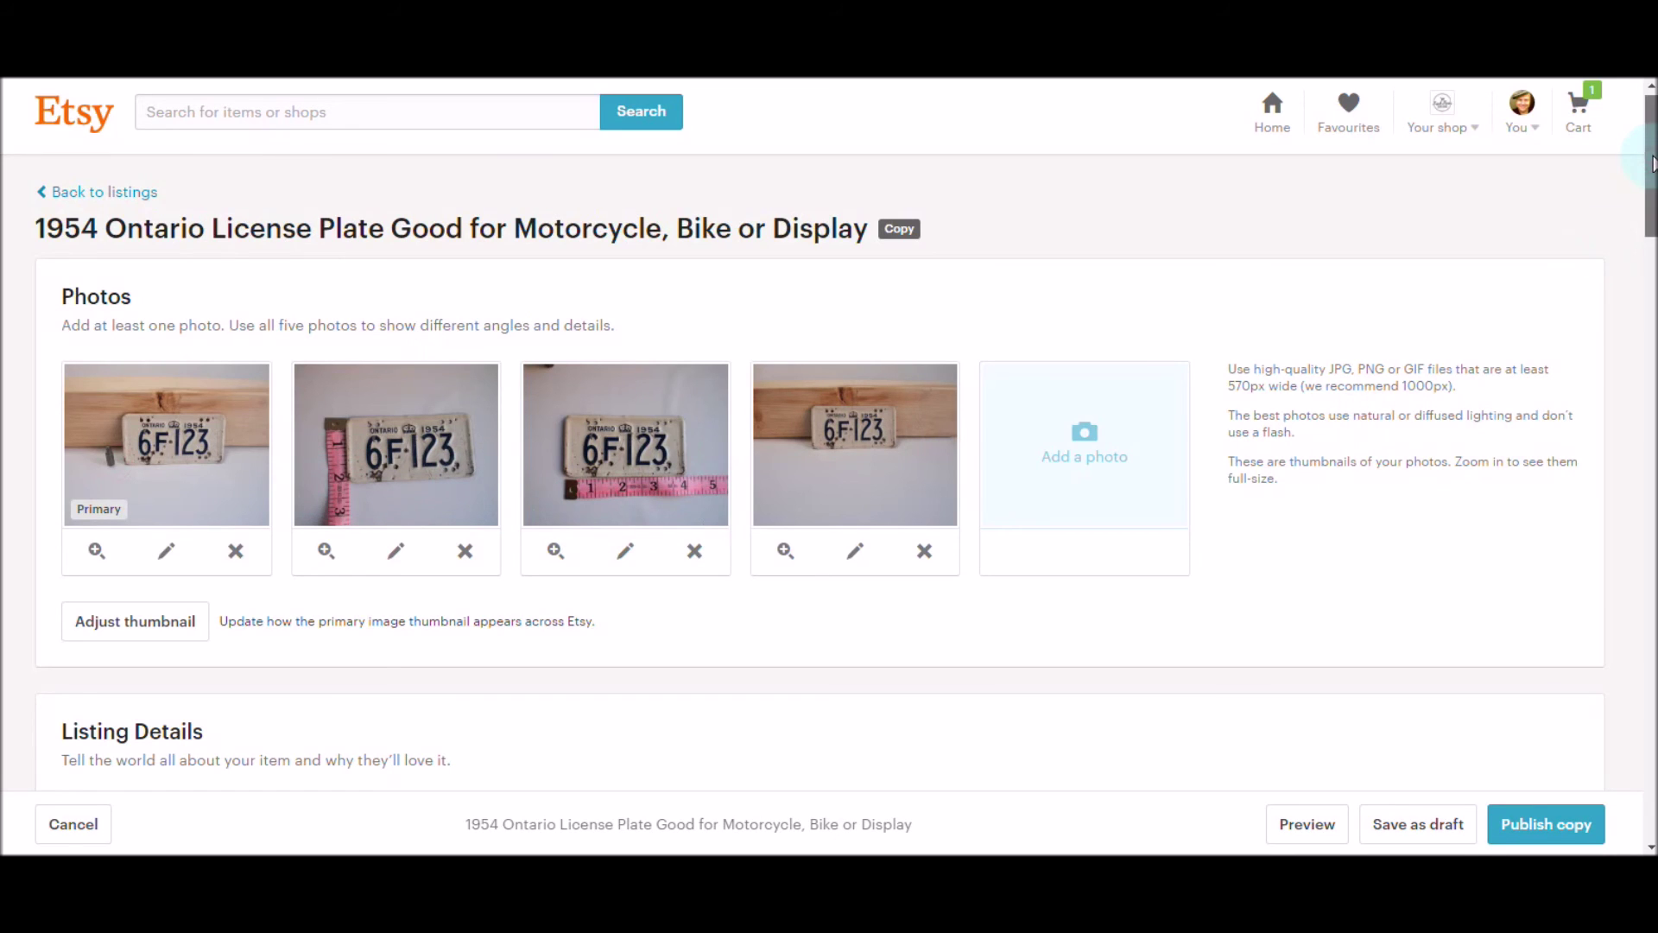
pyautogui.moveTo(1651, 164); pyautogui.dragTo(1651, 365)
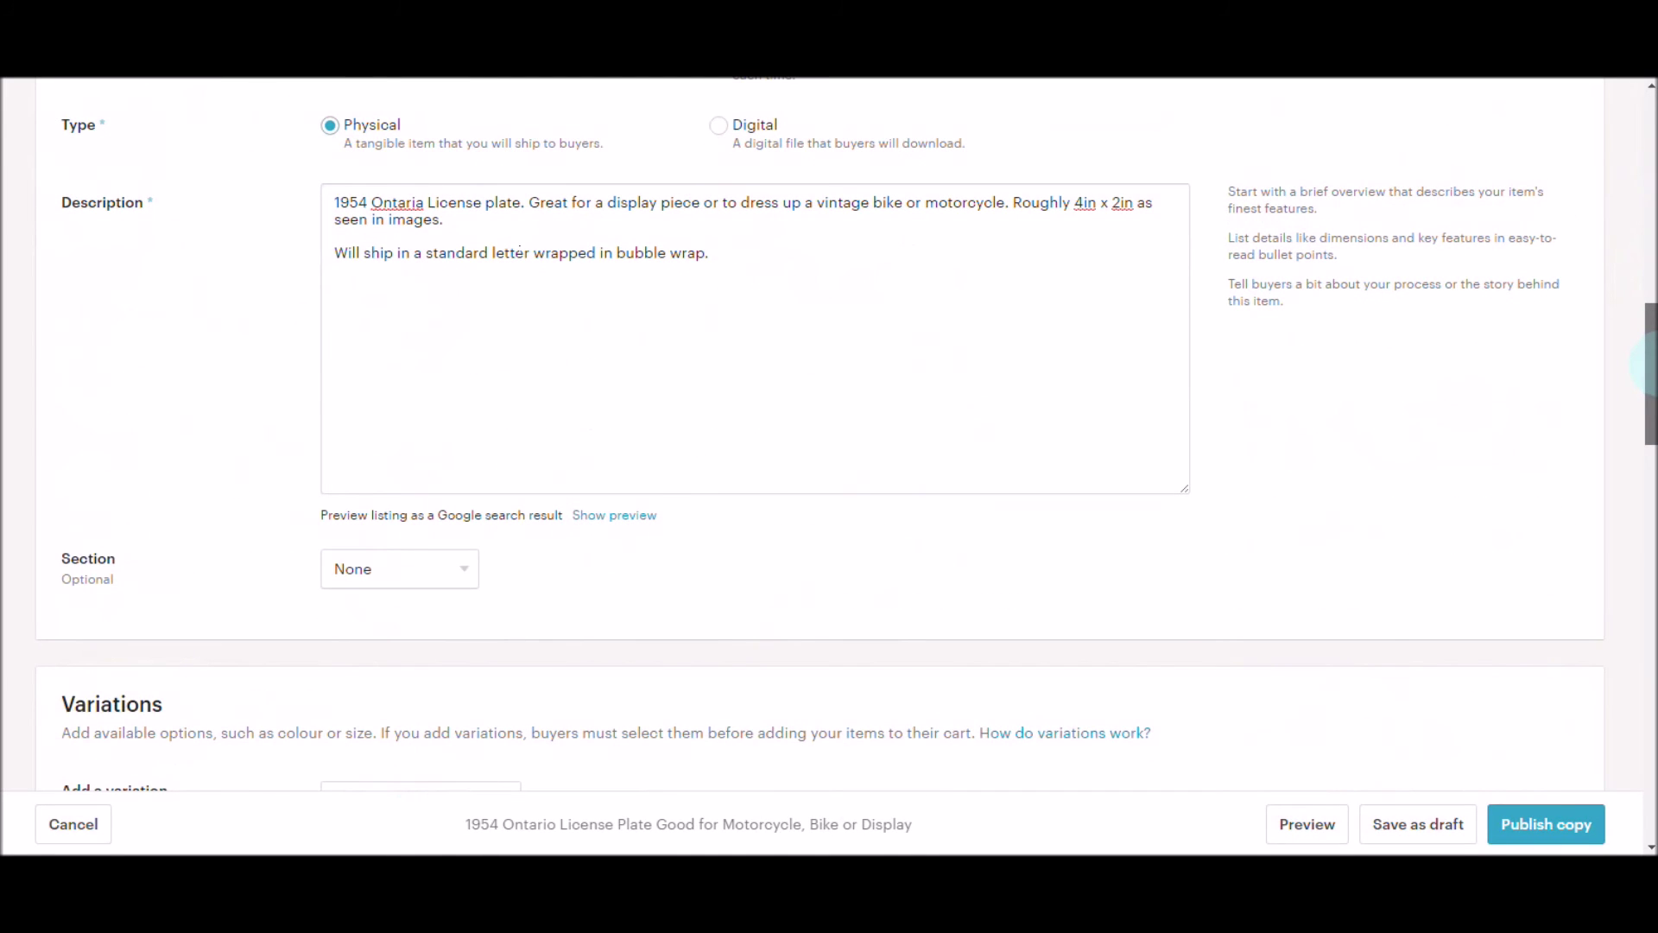
# Step: Publish the copied 1954 Ontario plate listing with Publish copy
pyautogui.moveTo(1651, 365); pyautogui.dragTo(1651, 597)
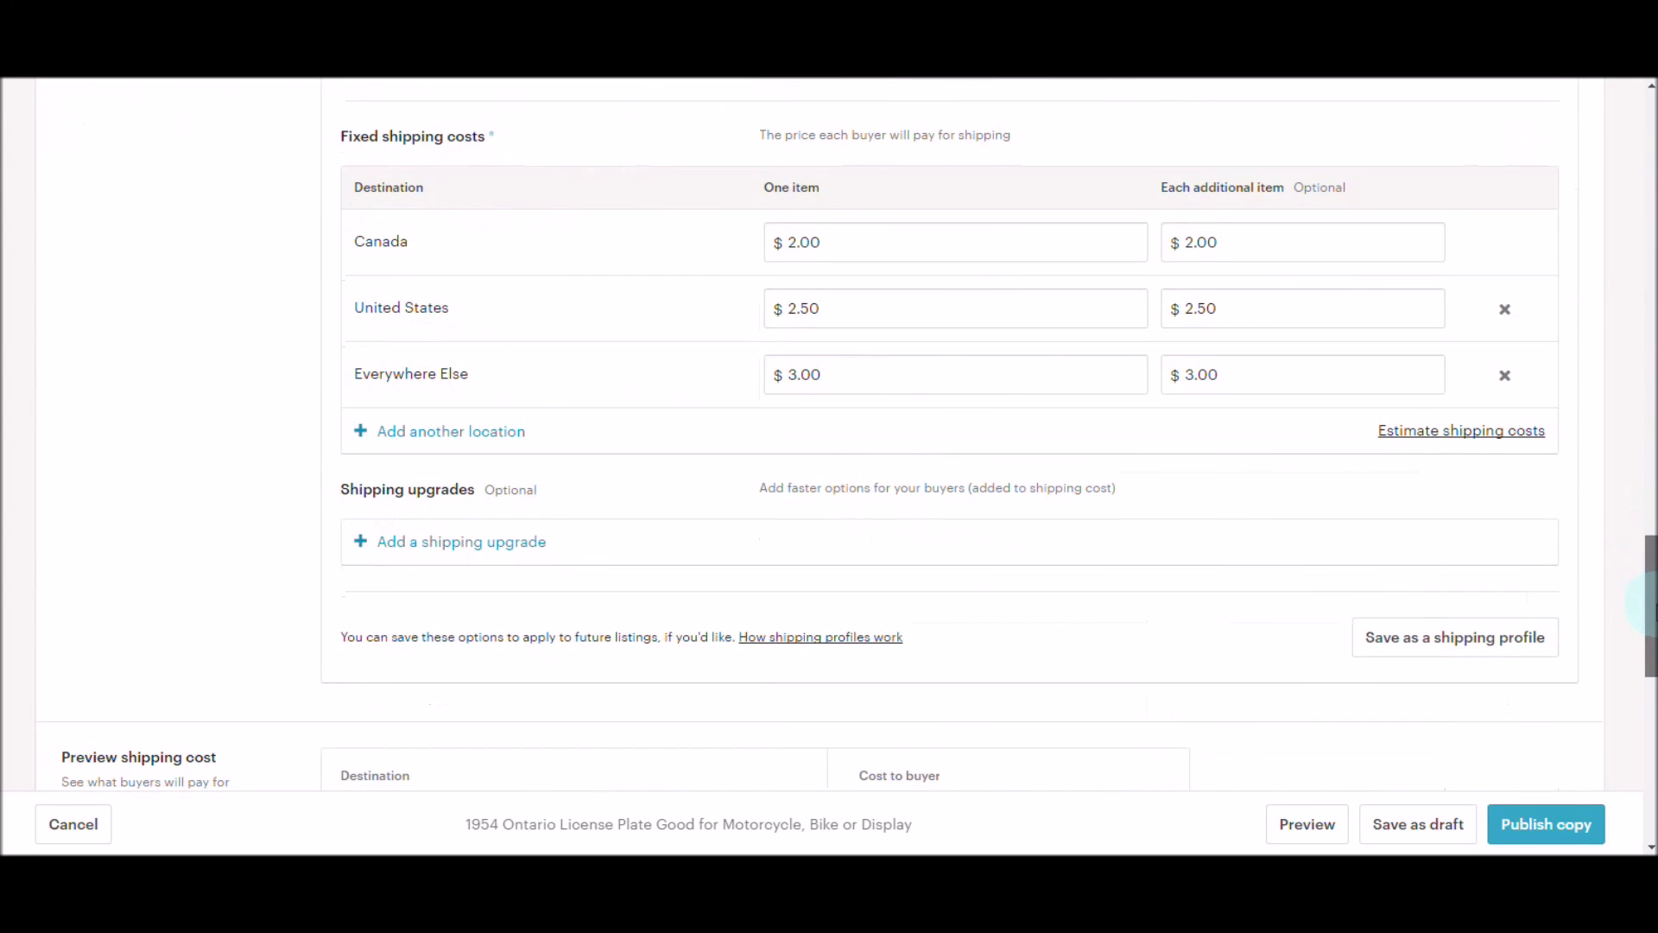
pyautogui.moveTo(1645, 605); pyautogui.dragTo(1645, 652)
pyautogui.click(1562, 824)
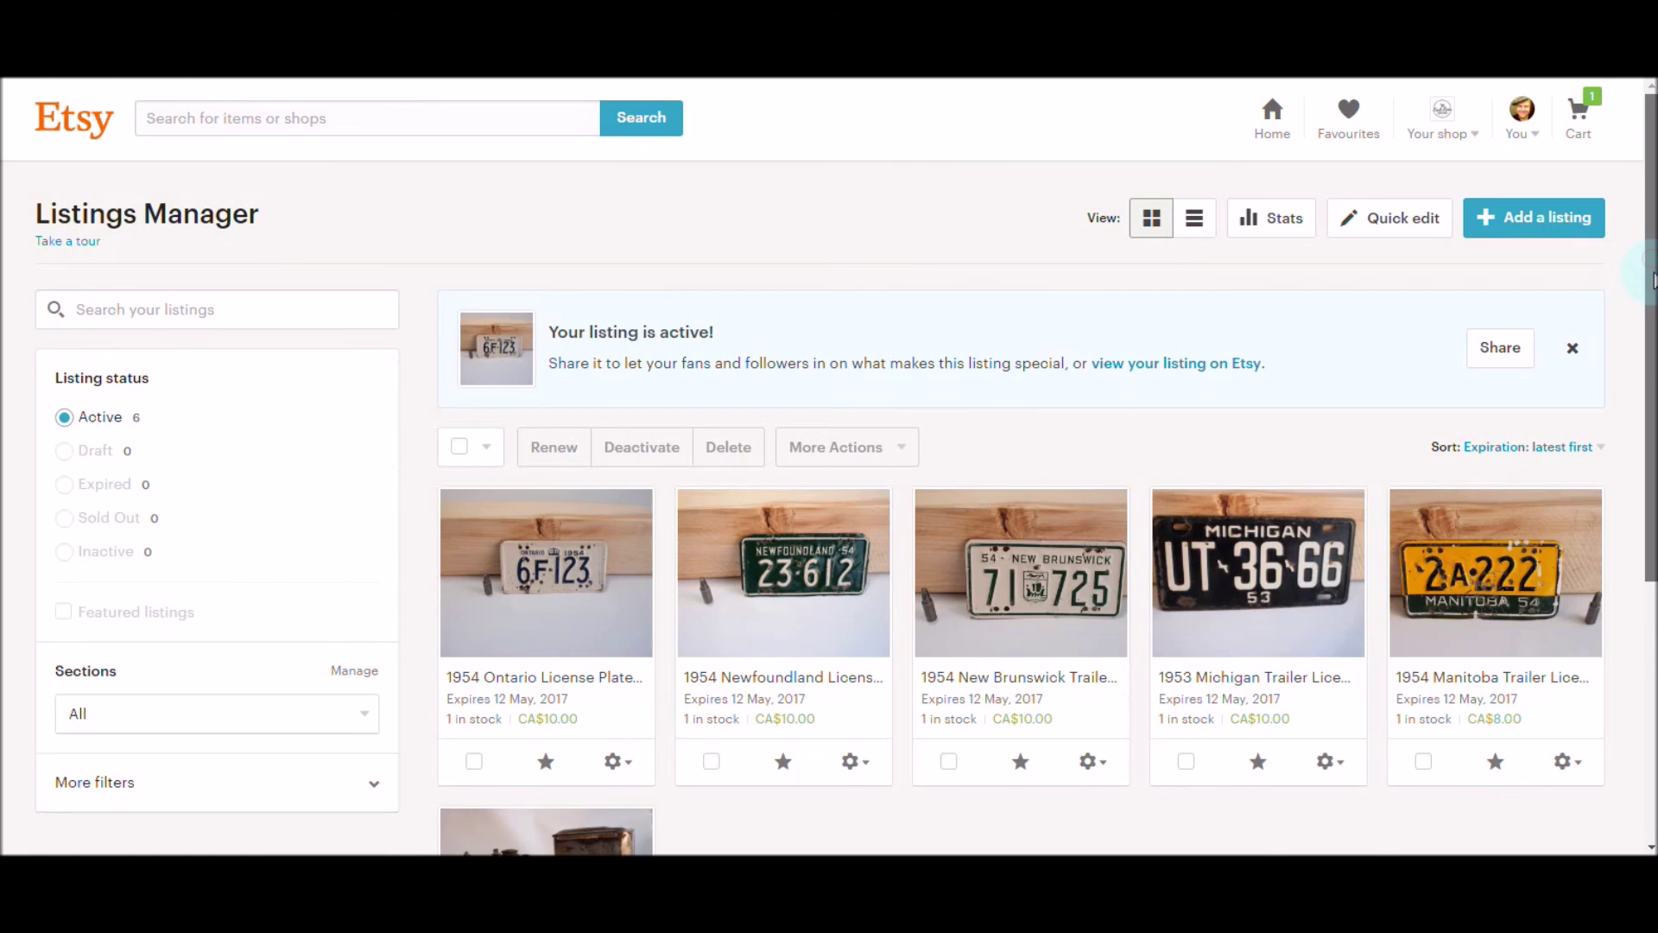
pyautogui.moveTo(1646, 291); pyautogui.dragTo(1651, 377)
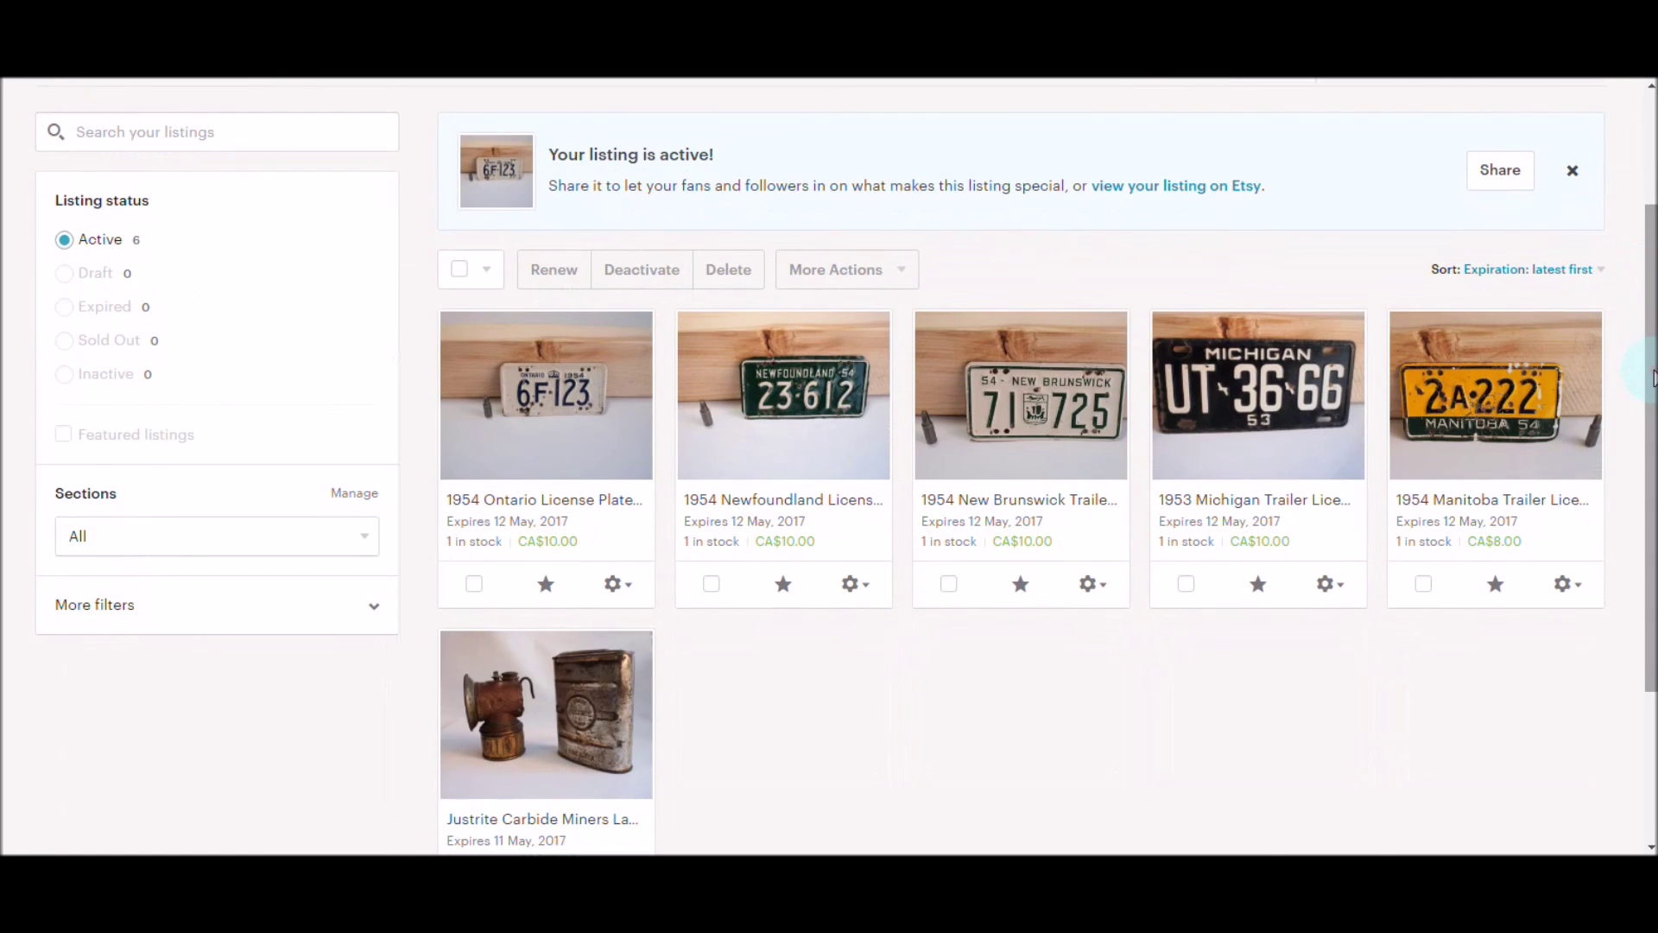
pyautogui.moveTo(1651, 380); pyautogui.dragTo(1633, 249)
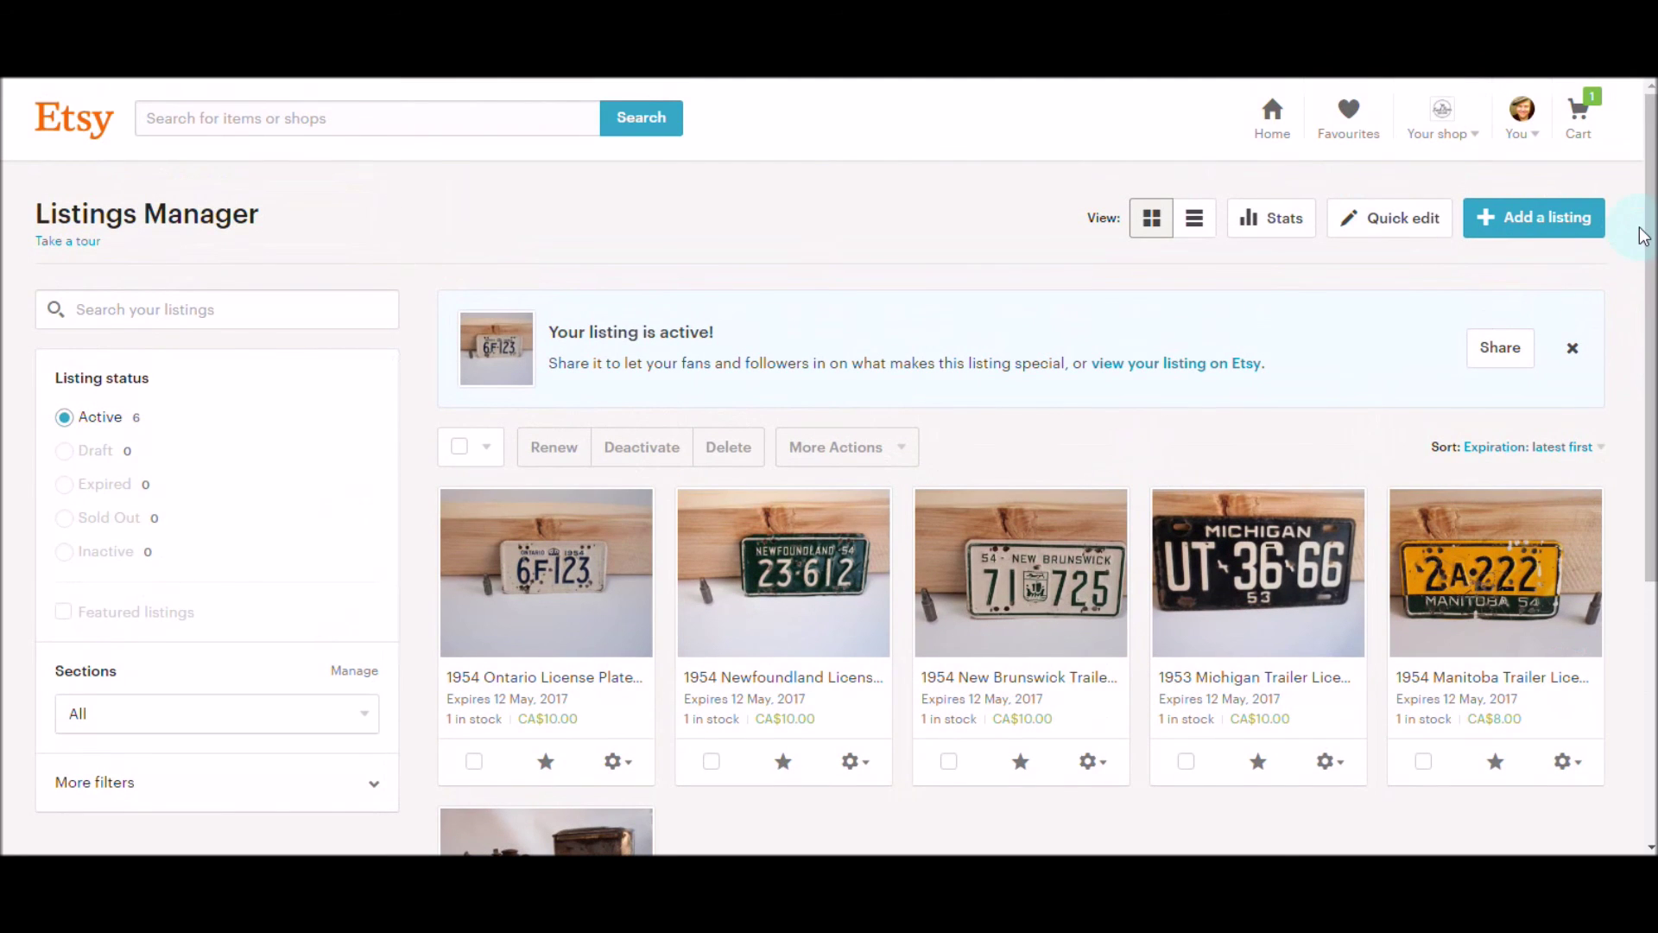